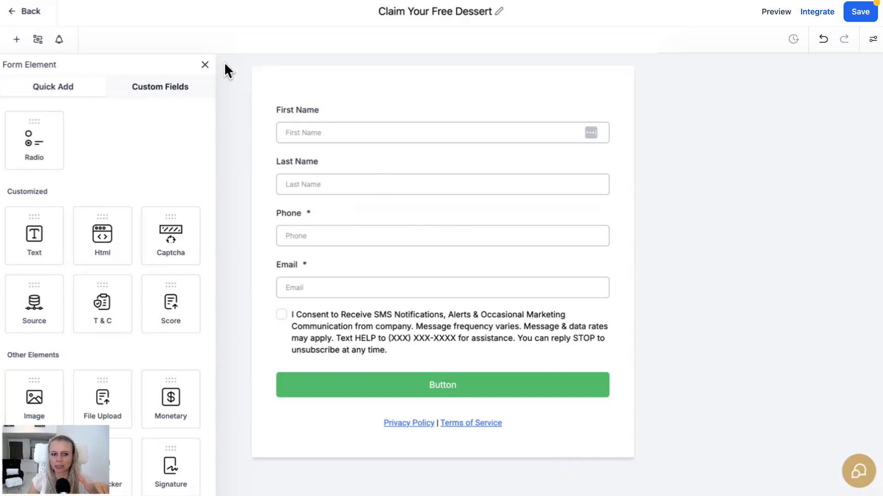
Open the form's options and expand Form Settings to examine the Sticky Contact explanation
{"action": "left_click", "coordinate": [205, 65]}
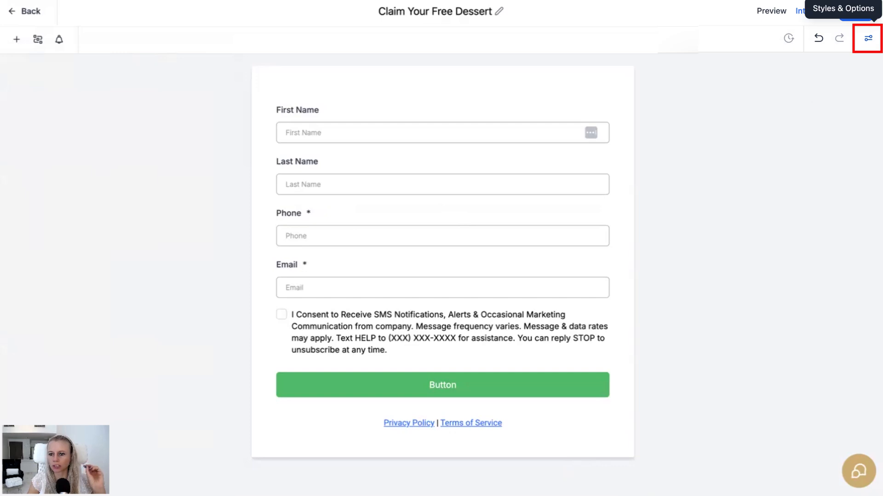
{"action": "left_click", "coordinate": [868, 38]}
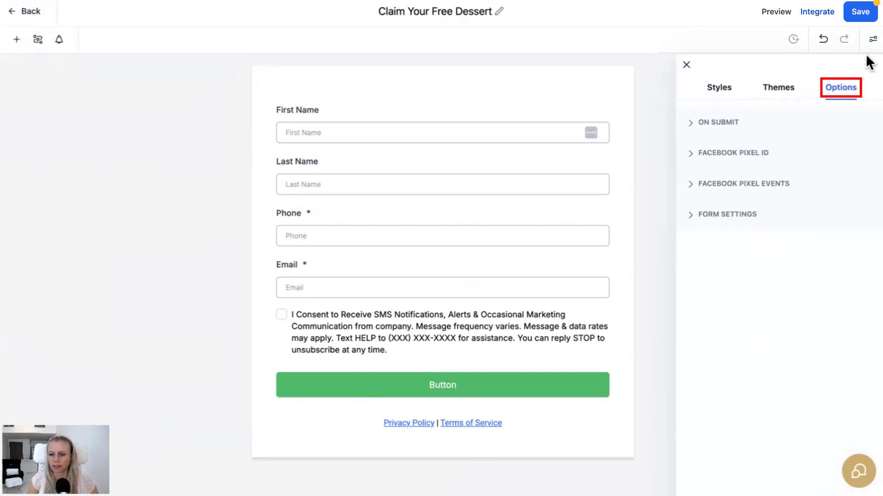
{"action": "left_click", "coordinate": [750, 215]}
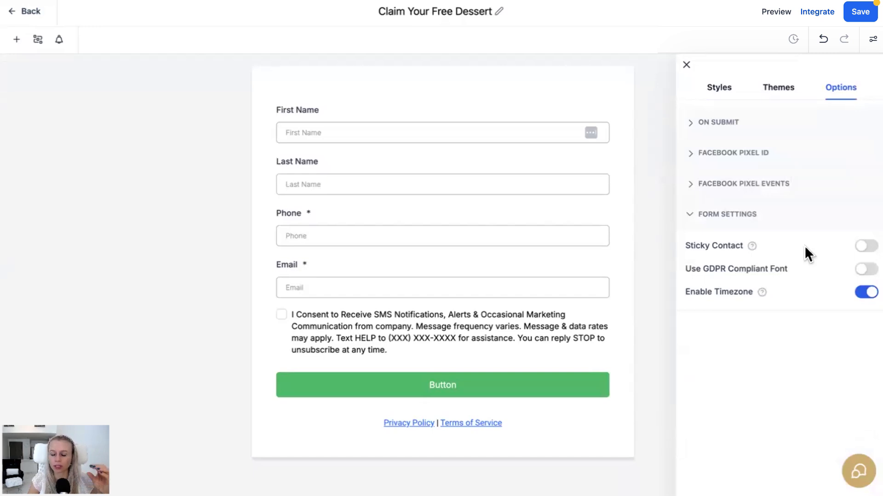
{"action": "mouse_move", "coordinate": [752, 246]}
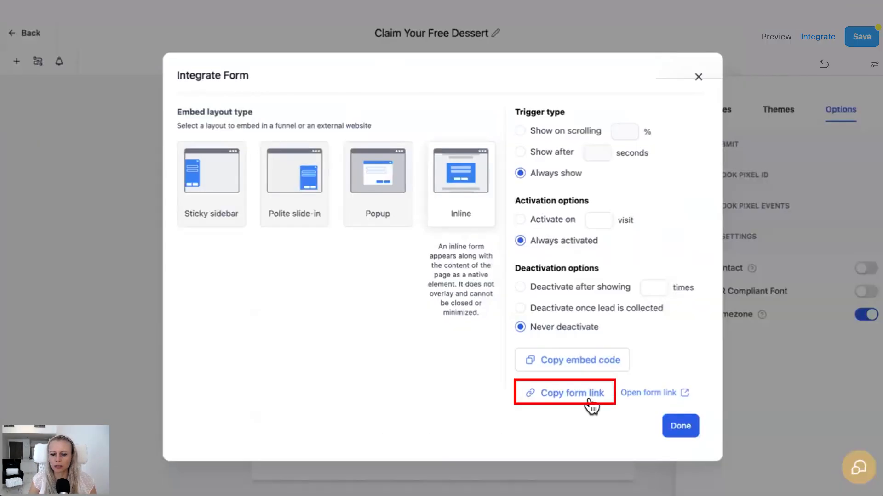
Copy the inline form's link from the integration settings and close them
{"action": "left_click", "coordinate": [577, 402]}
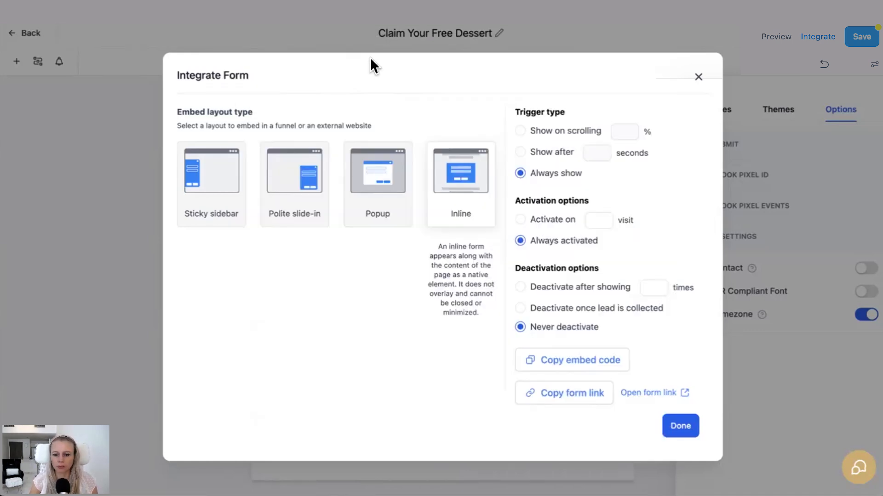
{"action": "left_click", "coordinate": [681, 424]}
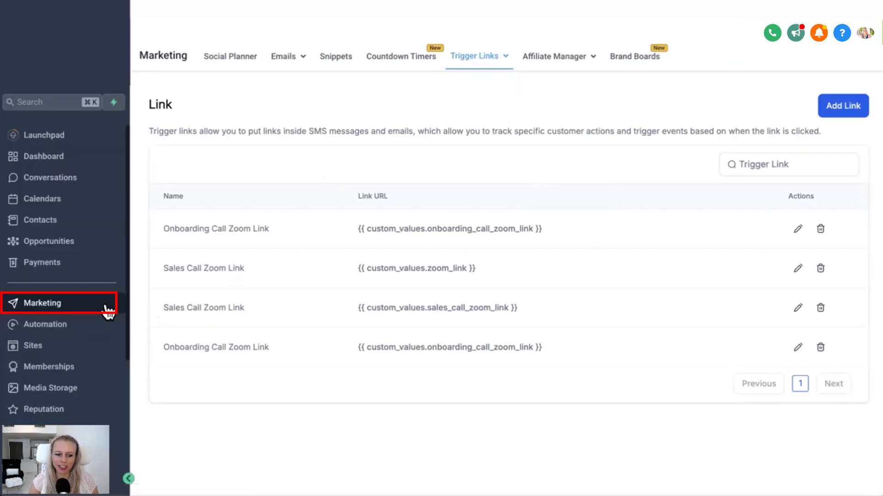
Start a new trigger link in the Marketing section and name it "Claim Free Dessert"
{"action": "mouse_move", "coordinate": [495, 65]}
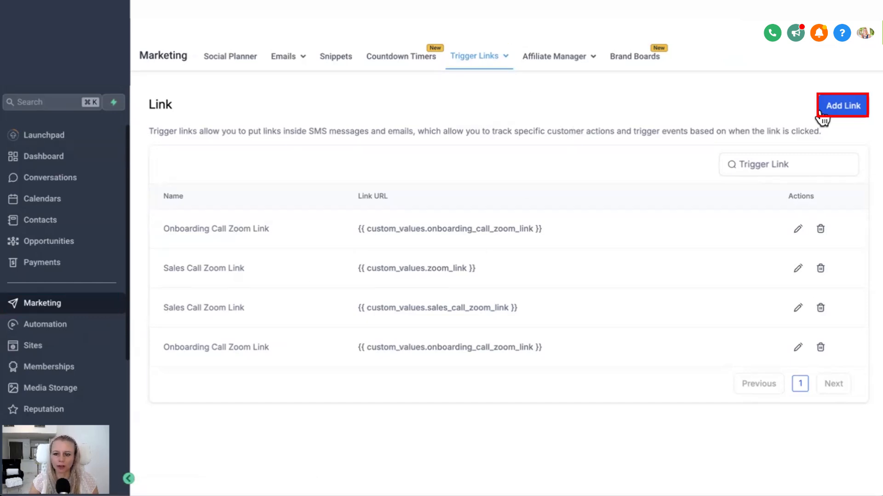
{"action": "left_click", "coordinate": [838, 116]}
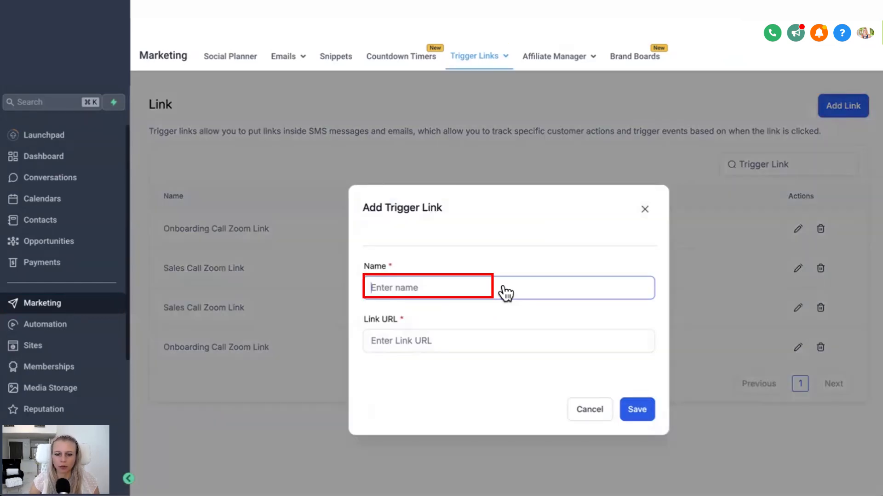
{"action": "key", "text": "super+v"}
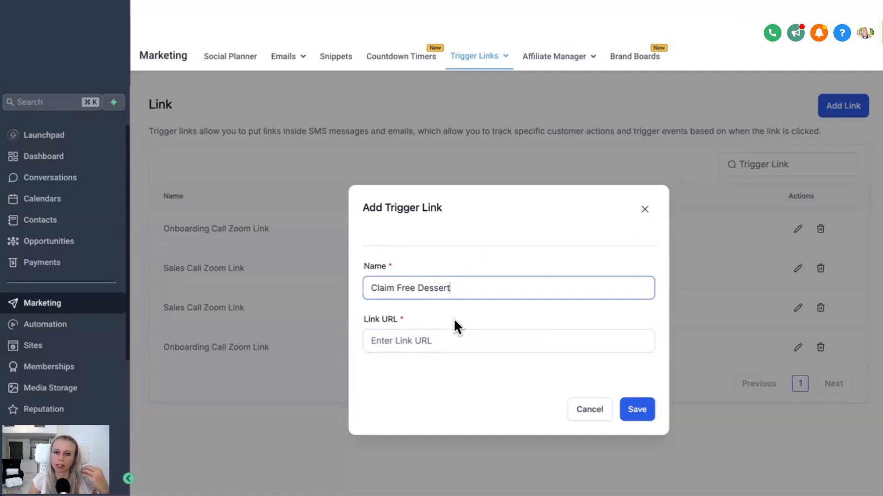
Switch to the notes and paste a copy of the contact_id, email, phone and full_name query string beneath the form link
{"action": "left_click", "coordinate": [189, 9]}
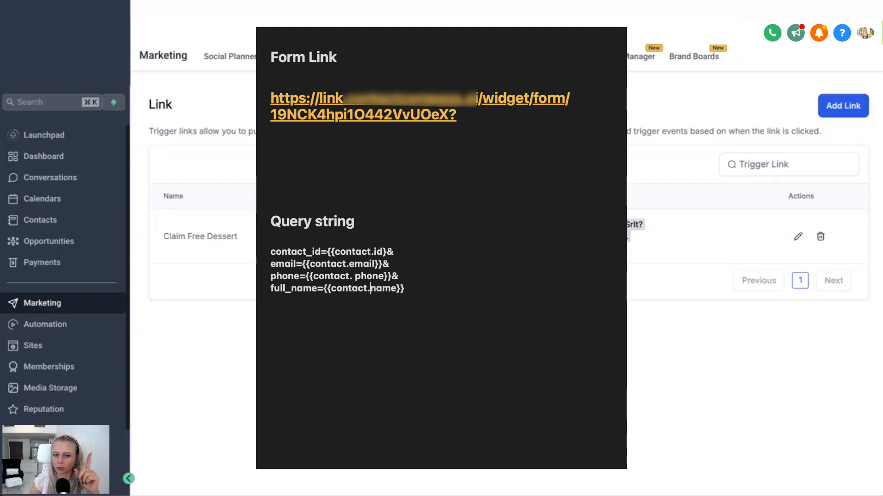
{"action": "left_click_drag", "start_coordinate": [386, 249], "coordinate": [267, 213]}
{"action": "left_click", "coordinate": [436, 124]}
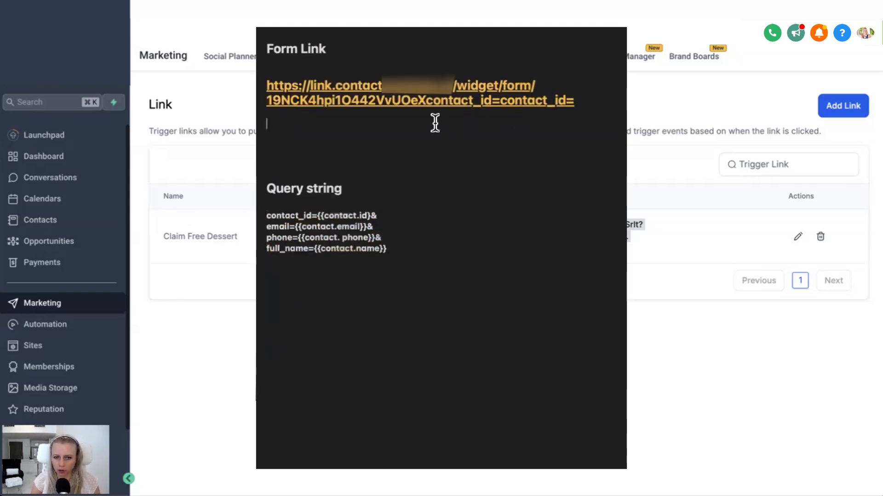
{"action": "key", "text": "super+v"}
Remove the line breaks so the pasted query string continues directly from the form link as a single URL
{"action": "left_click", "coordinate": [266, 126]}
{"action": "key", "text": "BackSpace"}
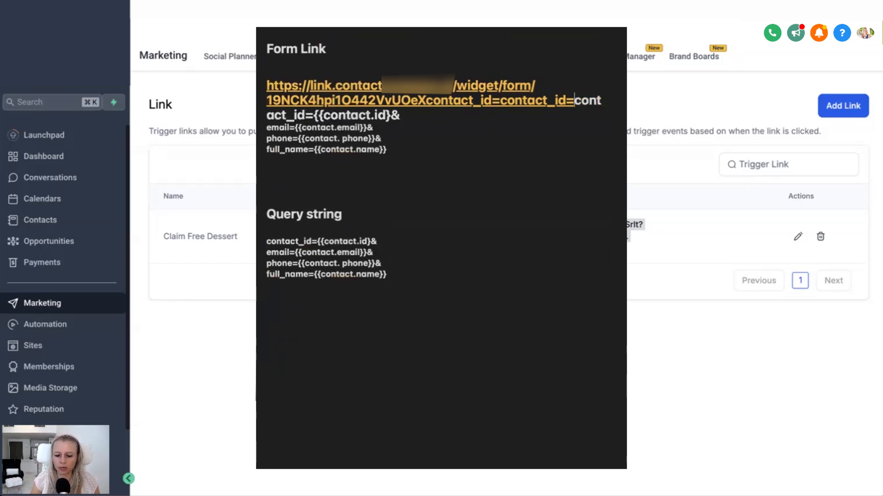
{"action": "left_click", "coordinate": [267, 127]}
{"action": "key", "text": "BackSpace"}
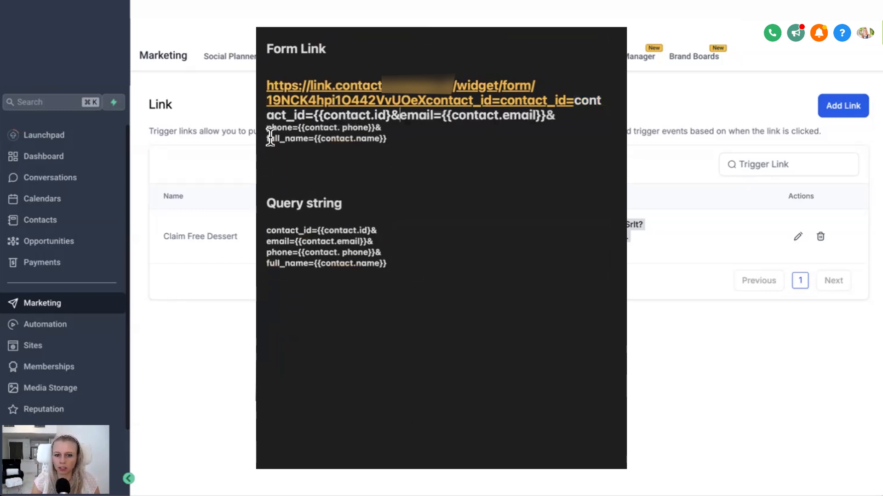
{"action": "left_click", "coordinate": [268, 128]}
{"action": "key", "text": "BackSpace"}
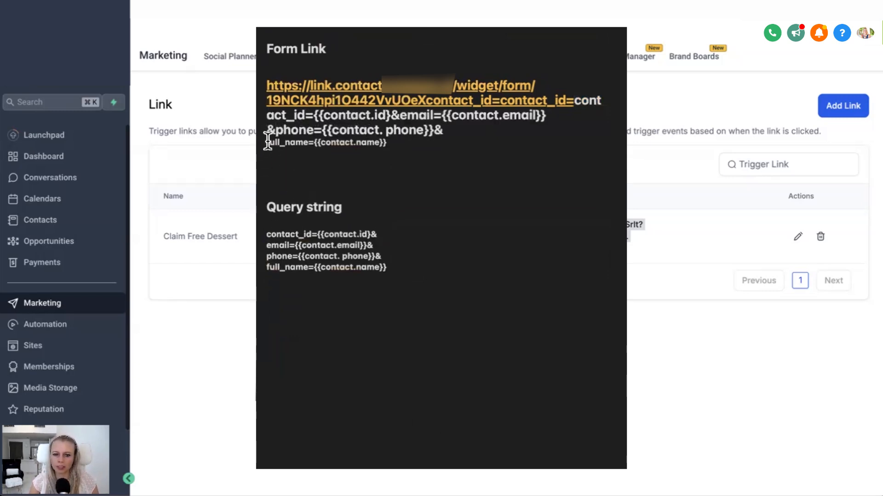
{"action": "left_click", "coordinate": [268, 140]}
{"action": "key", "text": "BackSpace"}
Copy the combined form URL into the "Claim Free Dessert" trigger link's Link URL and save the trigger link
{"action": "left_click", "coordinate": [528, 143]}
{"action": "left_click_drag", "start_coordinate": [490, 156], "coordinate": [268, 83]}
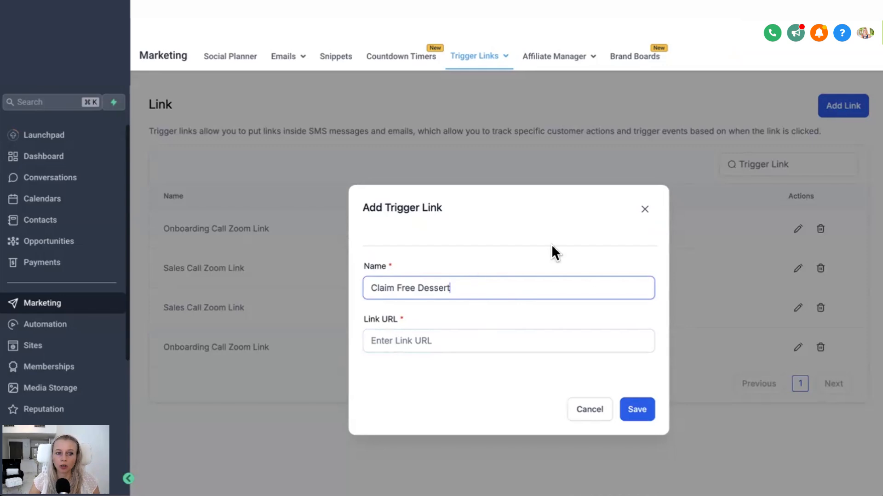
{"action": "left_click", "coordinate": [388, 341]}
{"action": "key", "text": "super+v"}
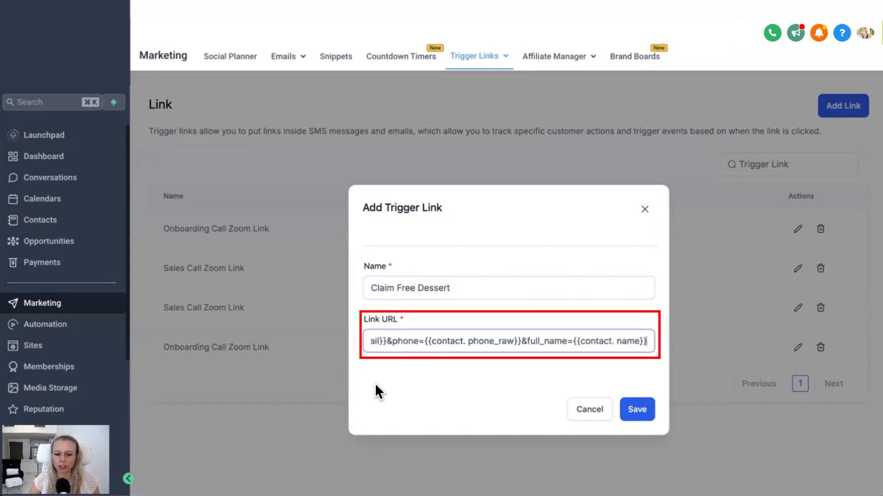
{"action": "left_click", "coordinate": [637, 410]}
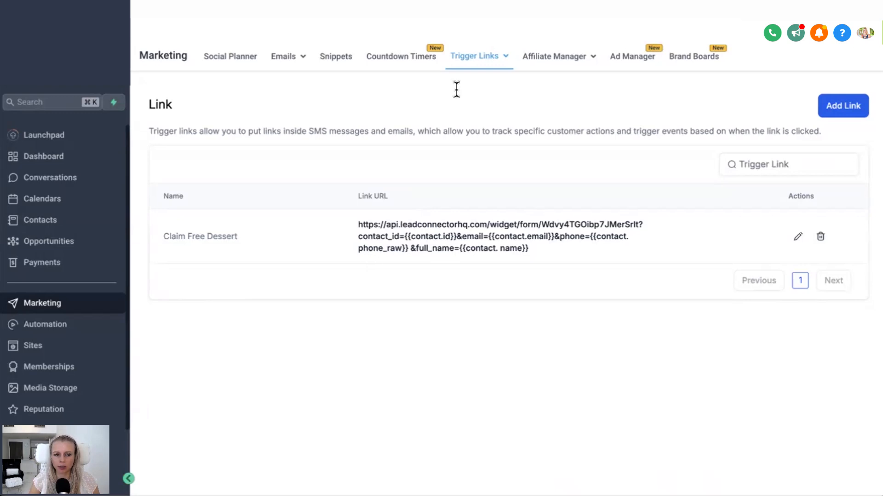
Examine the api.qrserver.com address and the QR code URL's size, ecc, margin and data parameters in the notes
{"action": "left_click", "coordinate": [333, 13]}
{"action": "scroll", "coordinate": [207, 205], "scroll_direction": "up", "scroll_amount": 1}
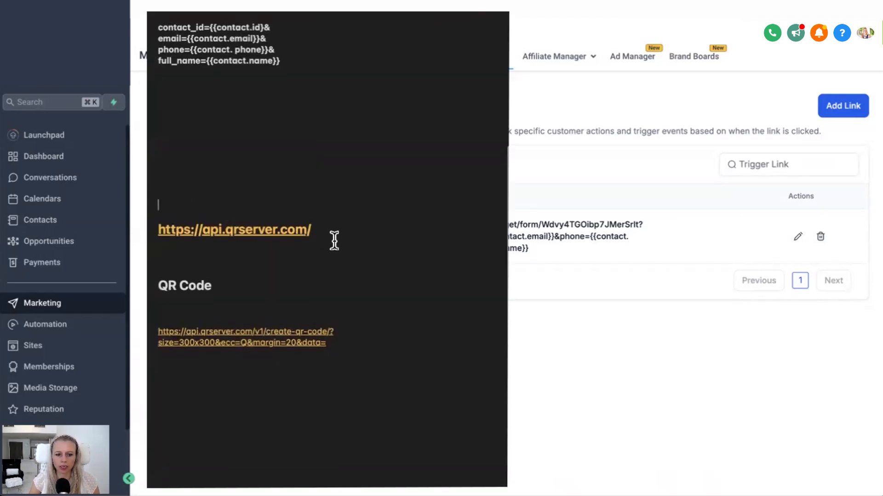
{"action": "left_click_drag", "start_coordinate": [324, 230], "coordinate": [157, 233]}
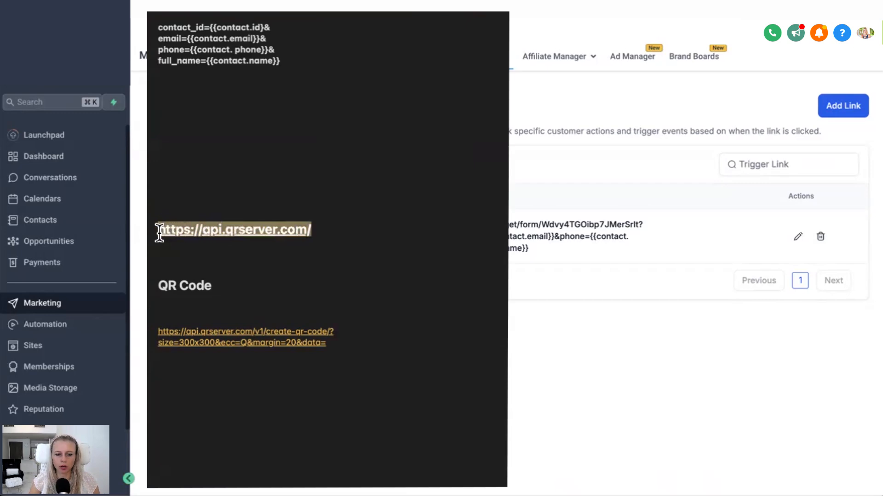
{"action": "left_click", "coordinate": [339, 252]}
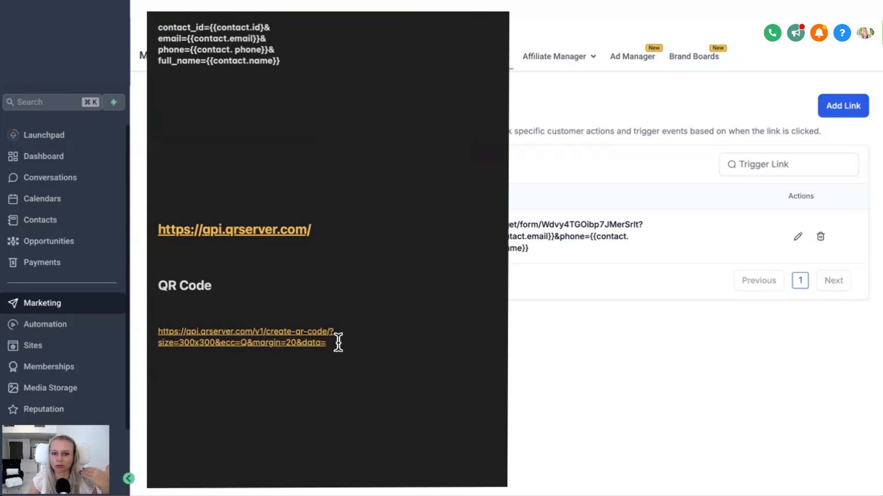
{"action": "left_click_drag", "start_coordinate": [159, 325], "coordinate": [334, 329]}
{"action": "left_click", "coordinate": [322, 304]}
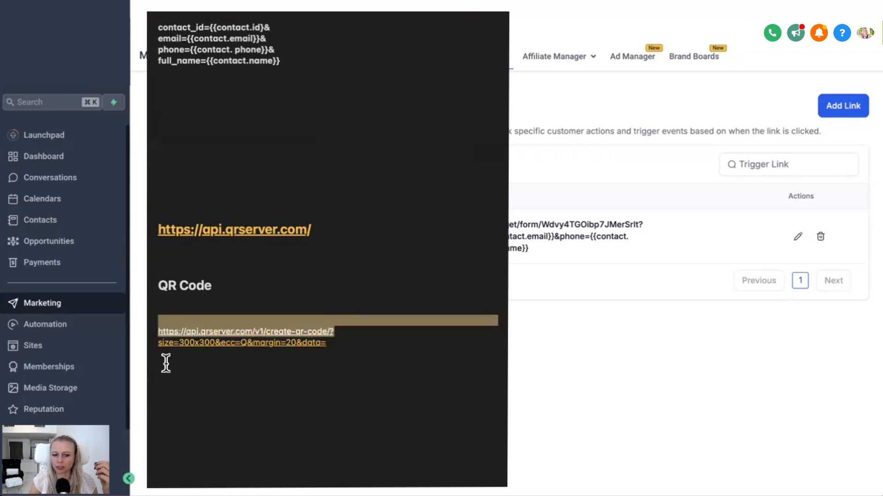
{"action": "left_click_drag", "start_coordinate": [153, 360], "coordinate": [157, 343]}
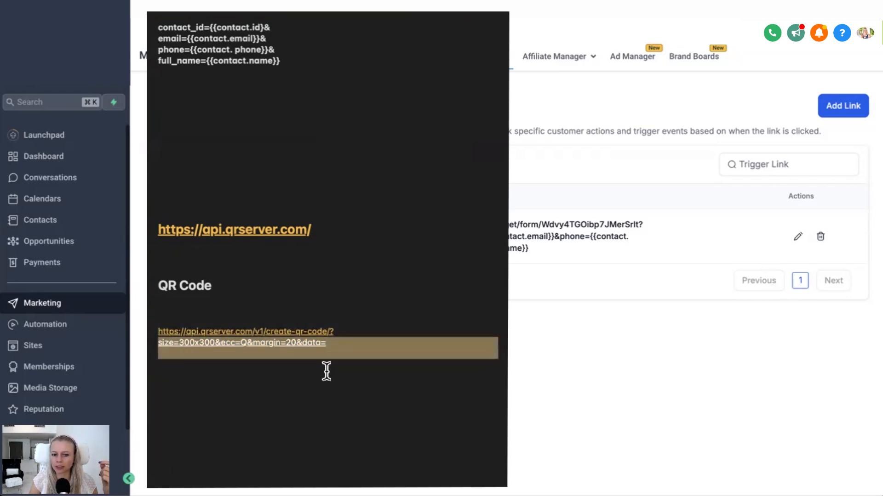
{"action": "left_click", "coordinate": [339, 345]}
{"action": "left_click_drag", "start_coordinate": [327, 350], "coordinate": [161, 348]}
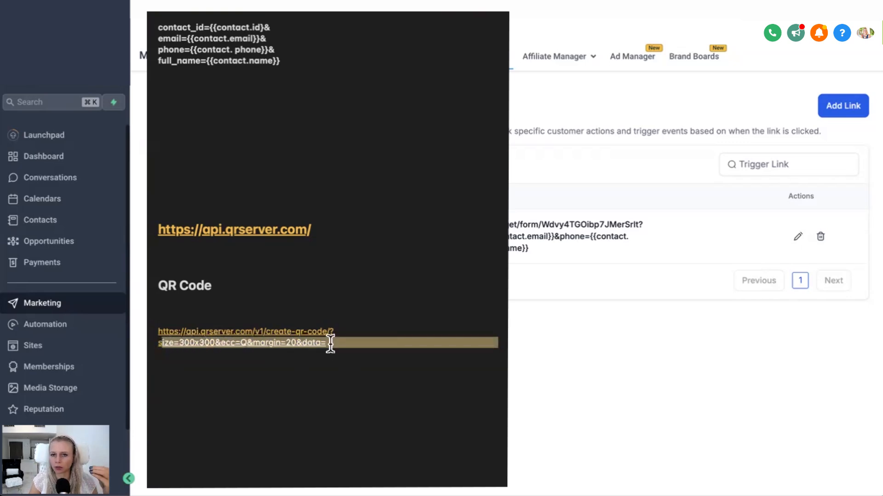
{"action": "left_click", "coordinate": [343, 377]}
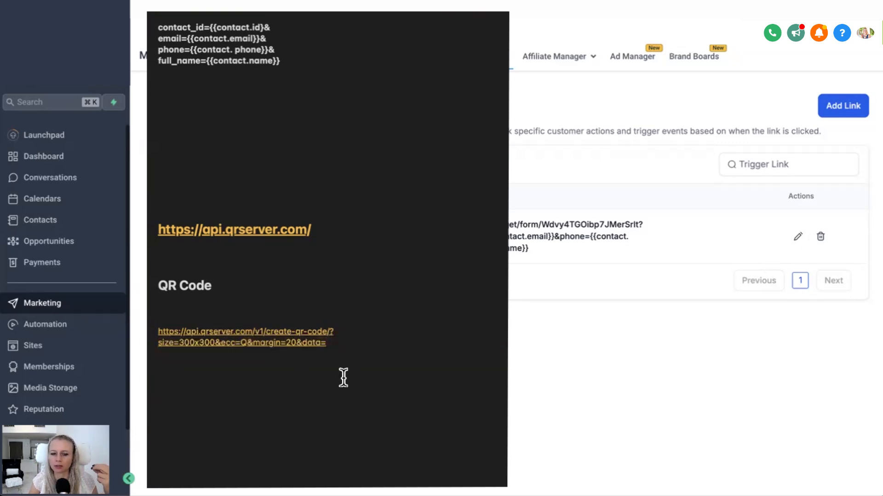
{"action": "type", "text": "ht"}
{"action": "type", "text": "t"}
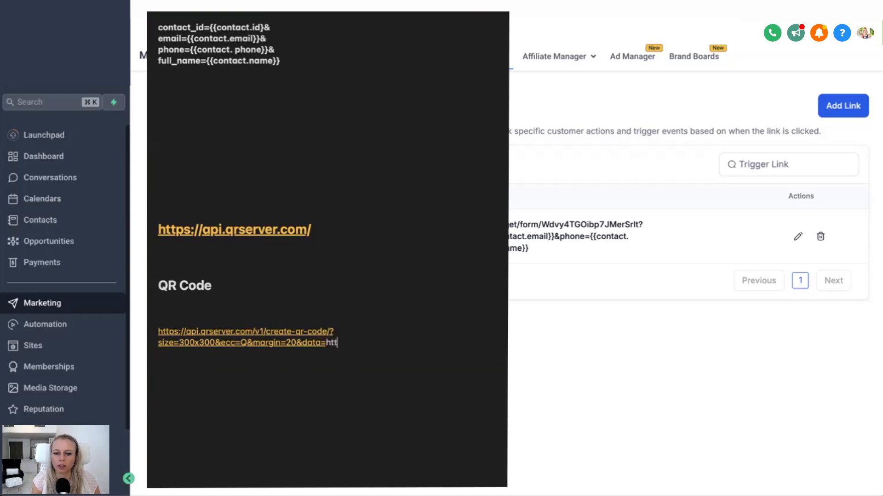
{"action": "type", "text": "ps://yahoo.com"}
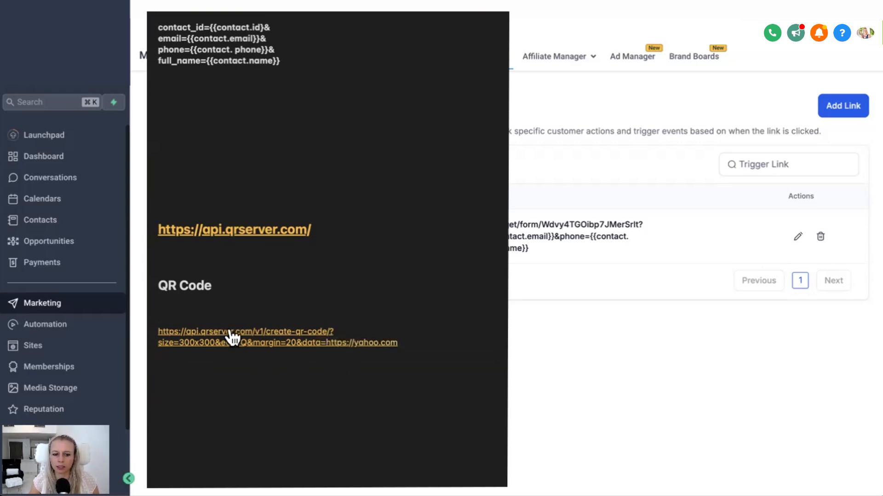
{"action": "left_click", "coordinate": [233, 337]}
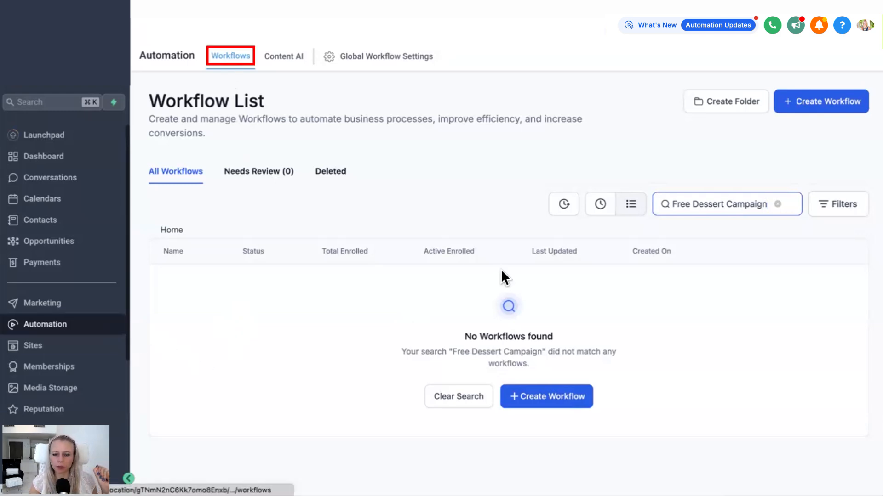
Create a workflow from scratch and name it "Free Dessert Campaign"
{"action": "left_click", "coordinate": [801, 148]}
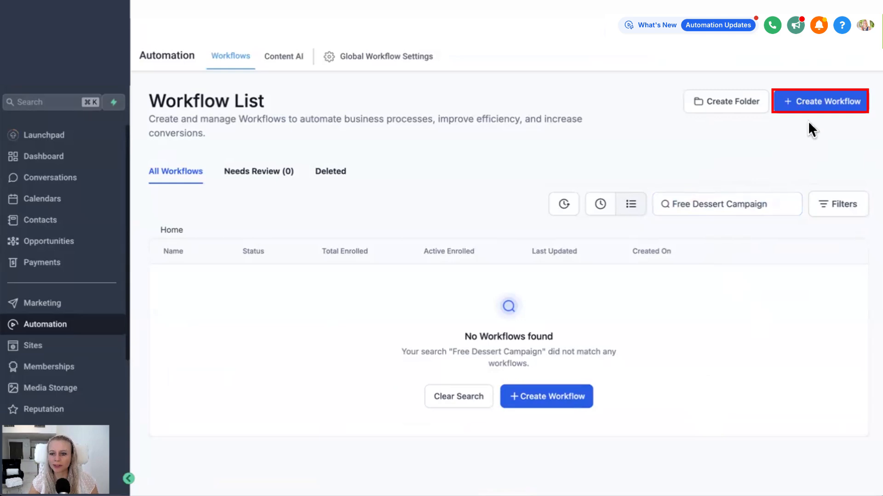
{"action": "left_click", "coordinate": [843, 100]}
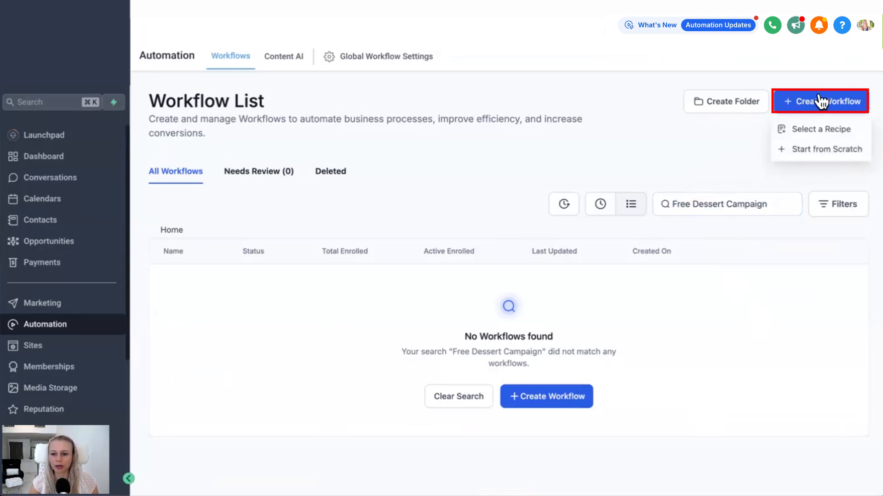
{"action": "left_click", "coordinate": [830, 149]}
{"action": "double_click", "coordinate": [395, 33]}
{"action": "key", "text": "ctrl+a"}
{"action": "type", "text": "Free Dessert Campaign"}
{"action": "key", "text": "Return"}
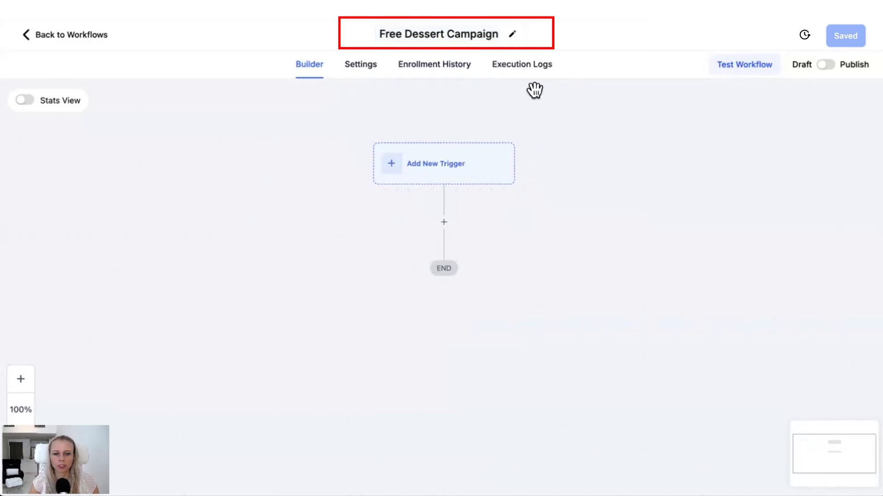
Find the Send Email action and add it to the workflow below the trigger placeholder
{"action": "scroll", "coordinate": [605, 186], "scroll_direction": "down", "scroll_amount": 2}
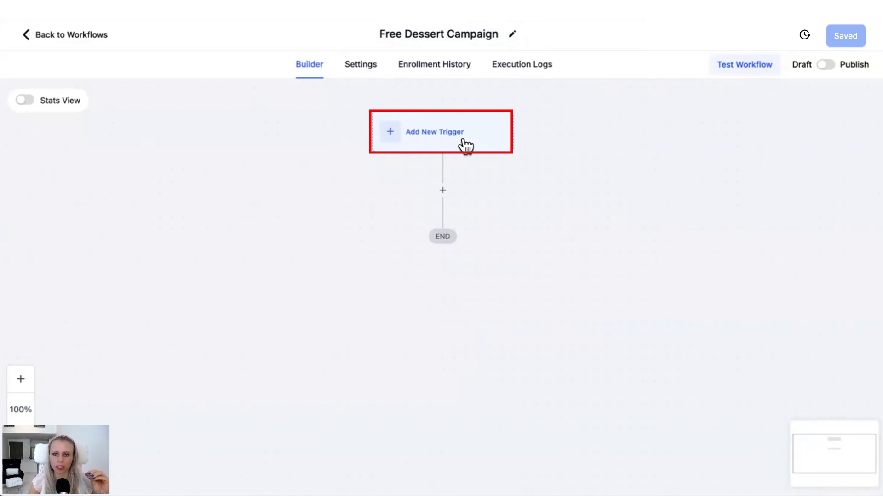
{"action": "left_click", "coordinate": [435, 184]}
{"action": "type", "text": "email"}
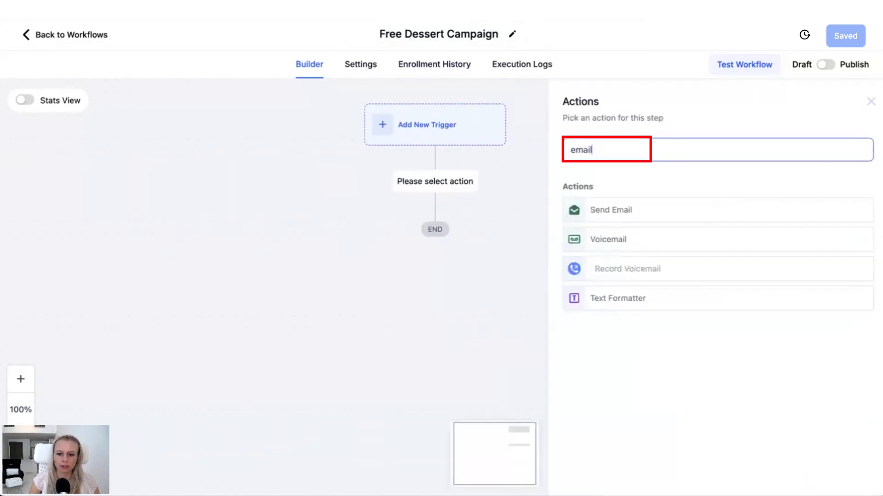
{"action": "left_click", "coordinate": [615, 212]}
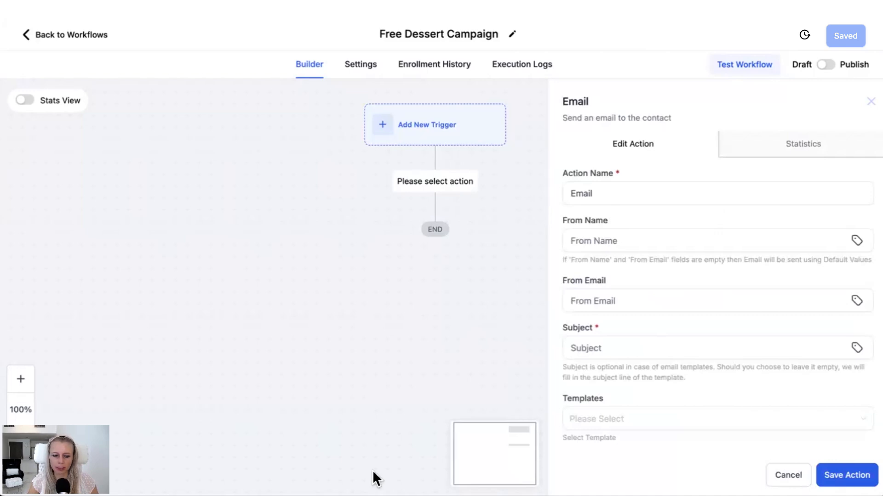
Name the email action "Claim Your Free Dessert Email" and set its subject to "Can we buy you dessert?"
{"action": "left_click", "coordinate": [615, 194]}
{"action": "key", "text": "ctrl+a"}
{"action": "type", "text": "Claim Your Free Dessert Email"}
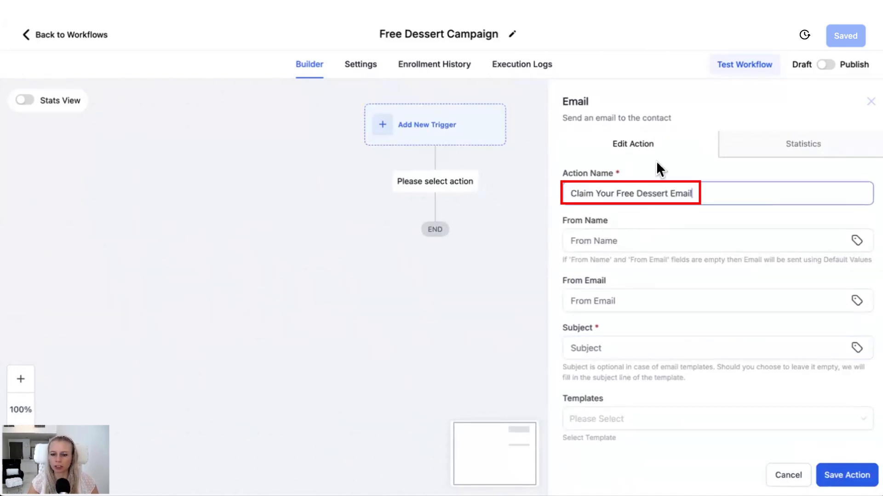
{"action": "scroll", "coordinate": [750, 305], "scroll_direction": "down", "scroll_amount": 3}
{"action": "left_click", "coordinate": [651, 208]}
{"action": "type", "text": "Can we buy you dessert?"}
{"action": "scroll", "coordinate": [759, 248], "scroll_direction": "down", "scroll_amount": 2}
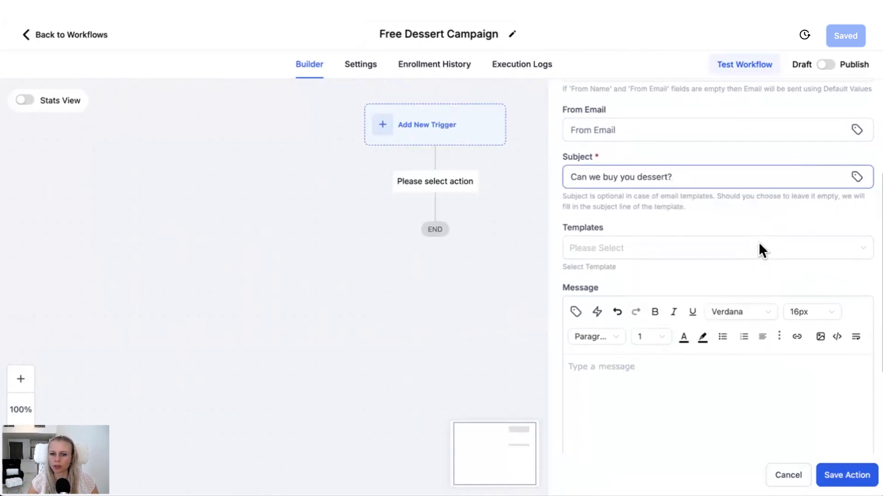
Insert the Claim Free Dessert trigger link into the email message body
{"action": "scroll", "coordinate": [641, 179], "scroll_direction": "down", "scroll_amount": 3}
{"action": "left_click", "coordinate": [610, 224]}
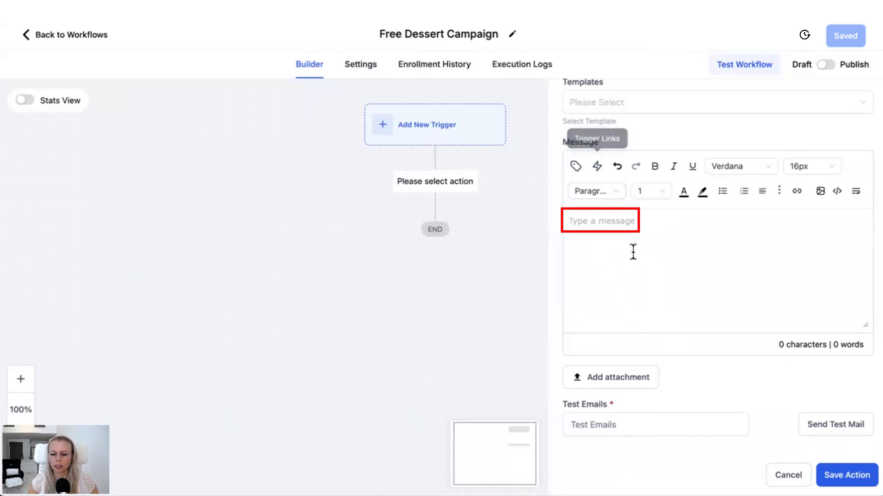
{"action": "left_click", "coordinate": [598, 168]}
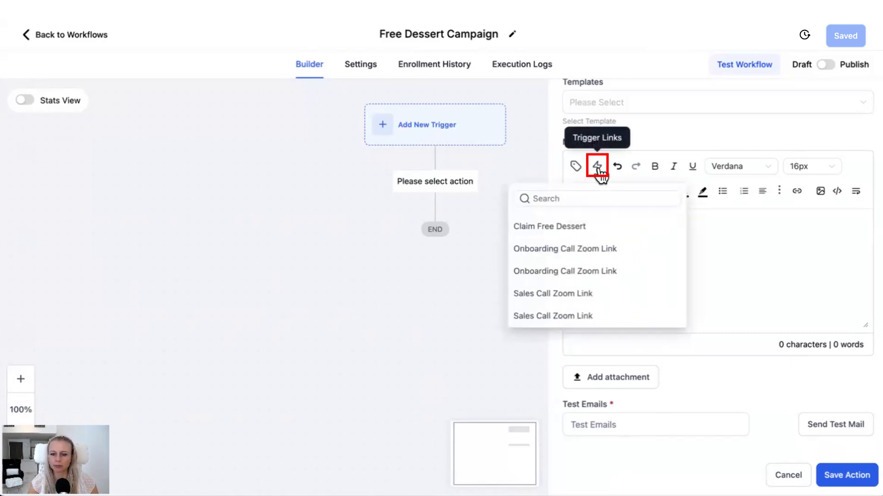
{"action": "left_click", "coordinate": [556, 229]}
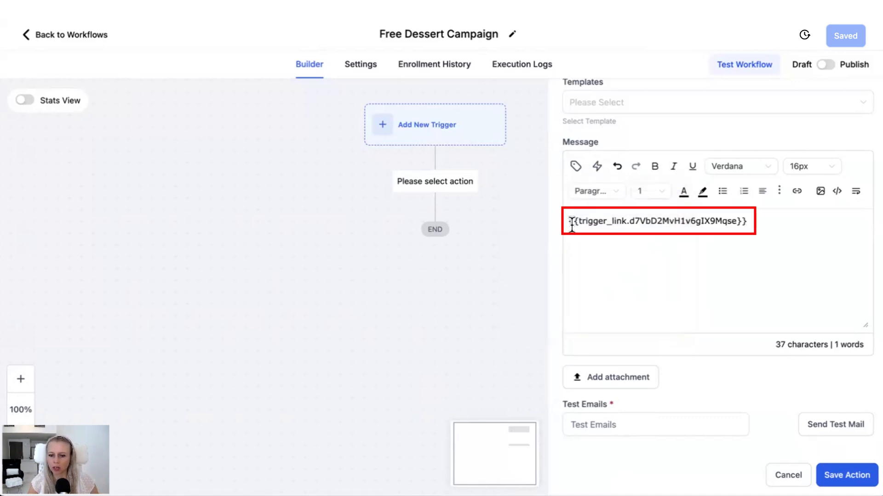
Copy the trigger link placeholder from the message and append it to the QR code URL after "data=" in the notes
{"action": "left_click_drag", "start_coordinate": [569, 224], "coordinate": [648, 225]}
{"action": "left_click", "coordinate": [591, 232]}
{"action": "left_click_drag", "start_coordinate": [765, 223], "coordinate": [570, 221]}
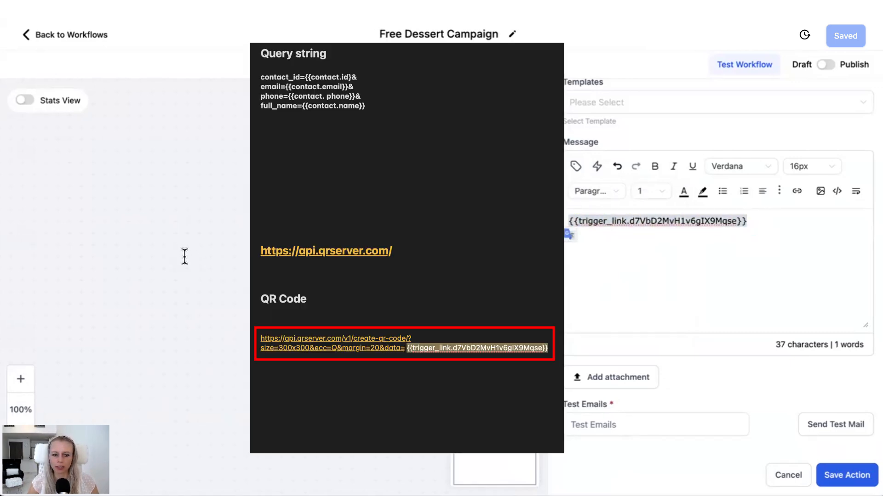
Embed an image in the emptied message using the QR code URL with the trigger link and the alt text "QR Code Check In"
{"action": "left_click", "coordinate": [596, 229]}
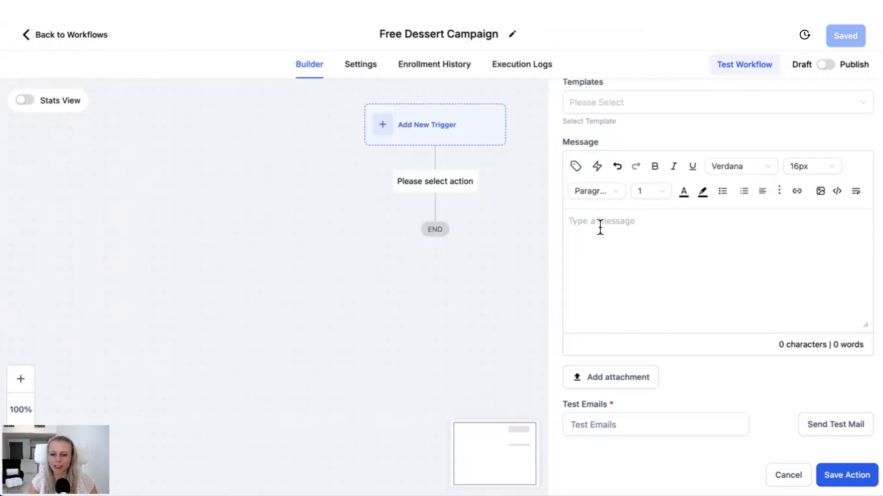
{"action": "left_click", "coordinate": [820, 191]}
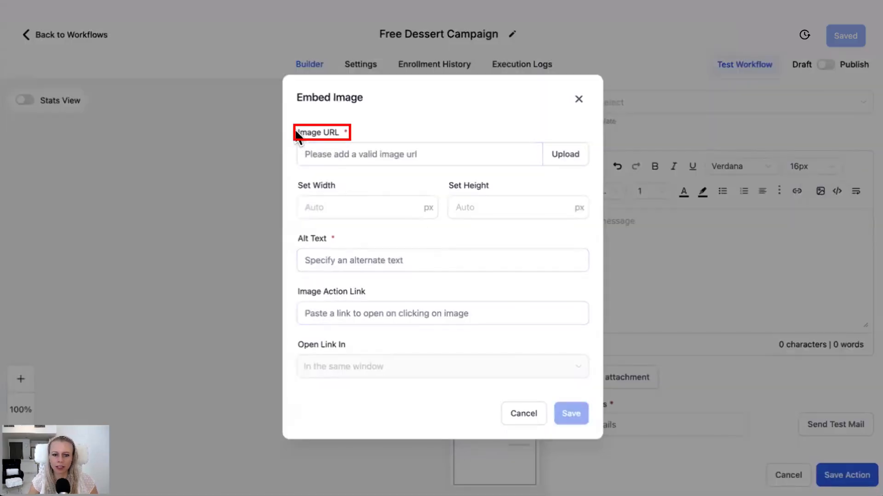
{"action": "left_click", "coordinate": [324, 155]}
{"action": "key", "text": "ctrl+v"}
{"action": "left_click", "coordinate": [473, 253]}
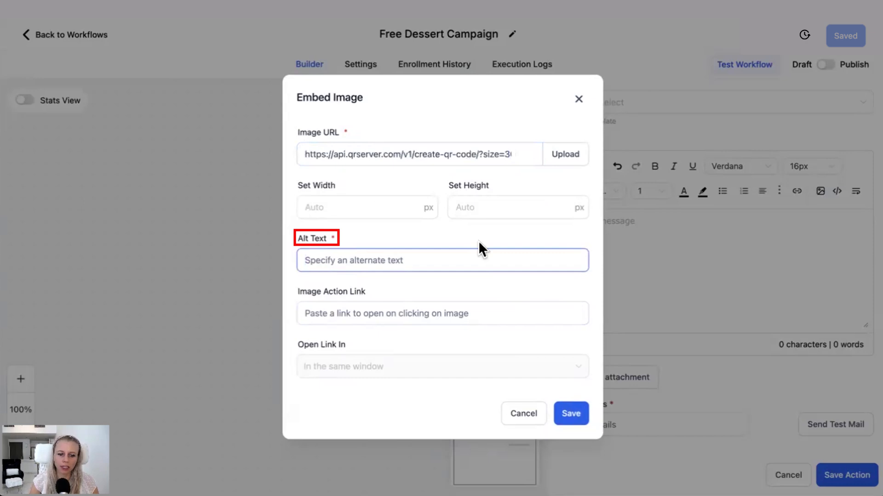
{"action": "type", "text": "QR Code Check In"}
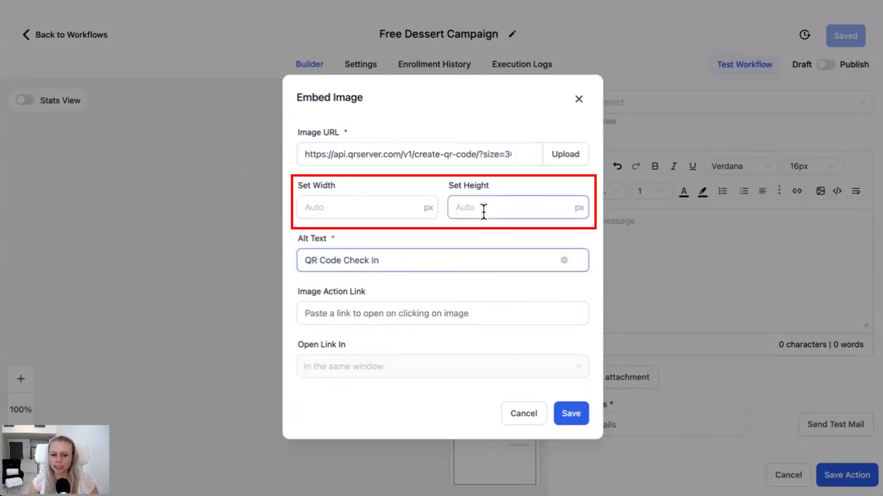
{"action": "left_click", "coordinate": [506, 211]}
{"action": "left_click_drag", "start_coordinate": [506, 154], "coordinate": [481, 155]}
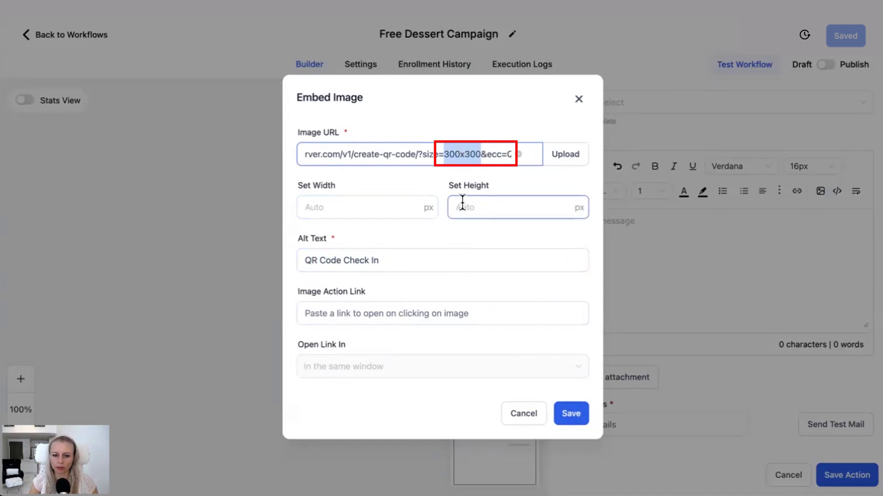
{"action": "left_click", "coordinate": [432, 283]}
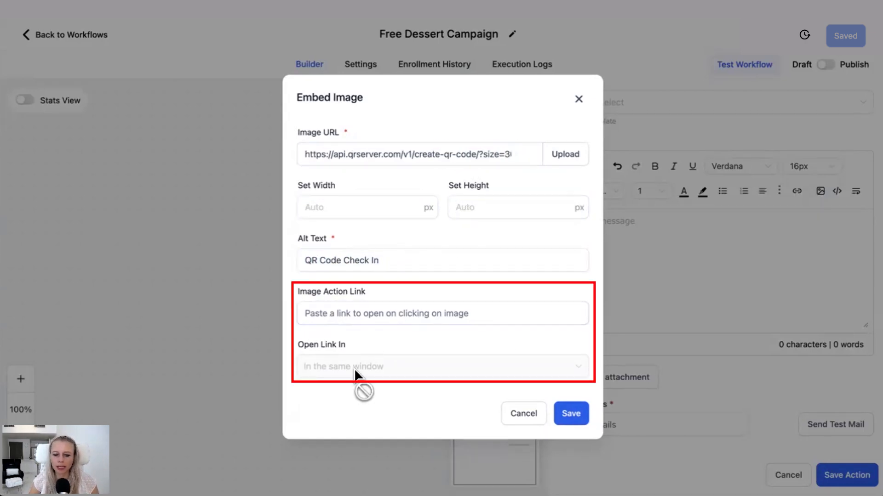
{"action": "left_click", "coordinate": [585, 419]}
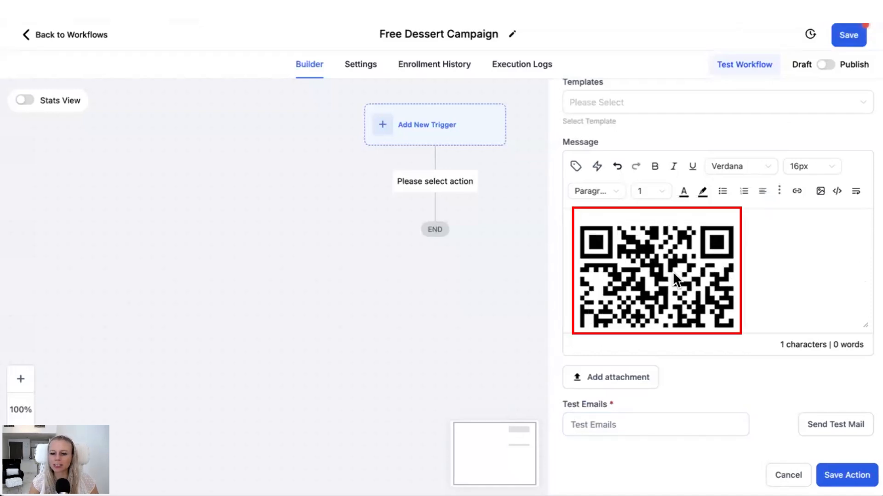
Write the email text above the QR code: a {{contact.first_name}} greeting, the free dessert offer, and three numbered steps under "It's really simple:"
{"action": "scroll", "coordinate": [672, 271], "scroll_direction": "down", "scroll_amount": 3}
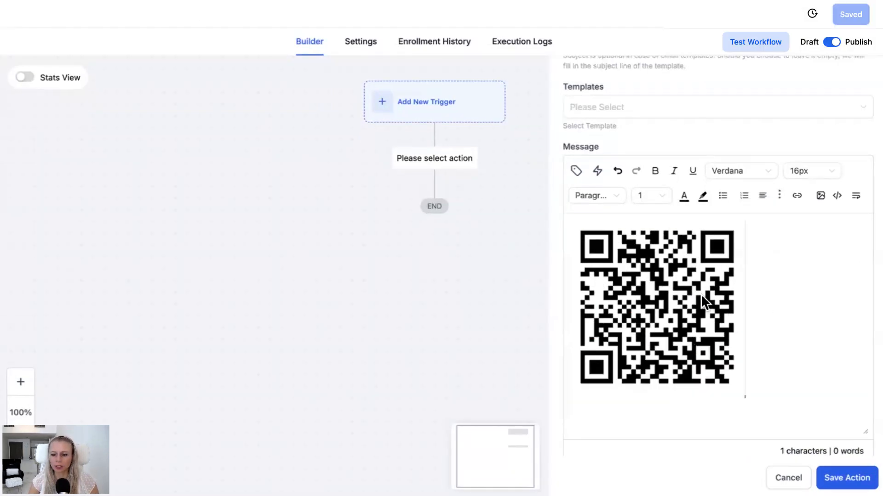
{"action": "left_click", "coordinate": [701, 295]}
{"action": "left_click", "coordinate": [569, 257]}
{"action": "type", "text": "Hey {{contact.first_name}},  How have you been? We'll get straight to the point: we miss you. And, even more than that, we want to give you one of our critically acclaimed desserts!  It's really simple: 1. Make reservations that fit your schedule. 2. When you arrive, show the QR code below to the host. 3. They will scan your code and apply a free dessert to your tab."}
{"action": "scroll", "coordinate": [711, 306], "scroll_direction": "up", "scroll_amount": 1}
{"action": "scroll", "coordinate": [668, 306], "scroll_direction": "down", "scroll_amount": 1}
{"action": "scroll", "coordinate": [664, 294], "scroll_direction": "up", "scroll_amount": 1}
{"action": "scroll", "coordinate": [657, 201], "scroll_direction": "down", "scroll_amount": 2}
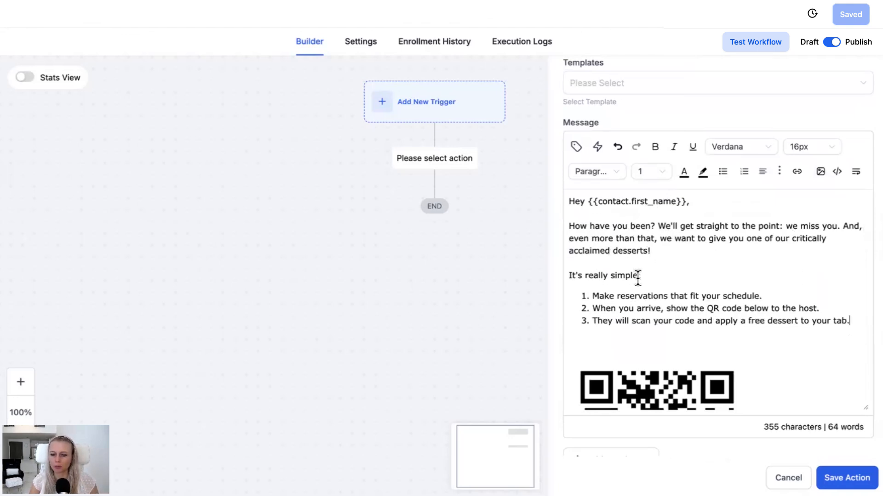
Make the line "It's really simple:" bold in the email message
{"action": "triple_click", "coordinate": [590, 276]}
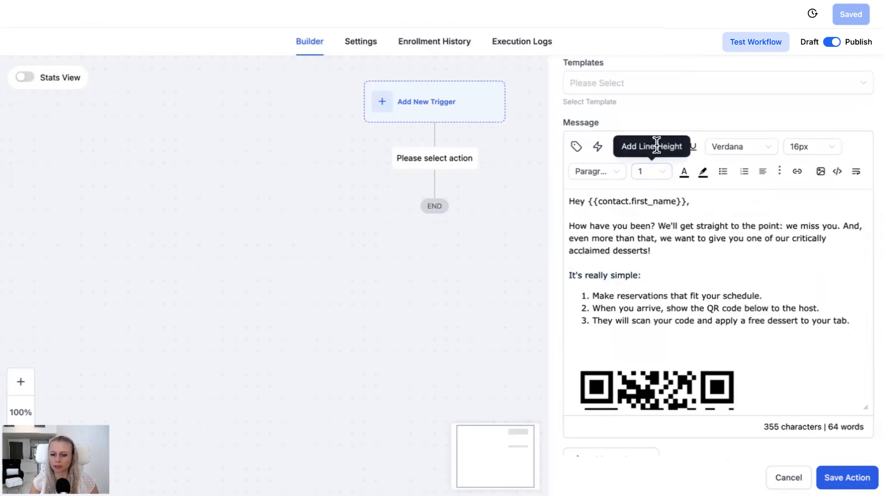
{"action": "left_click_drag", "start_coordinate": [571, 275], "coordinate": [650, 276]}
{"action": "key", "text": "ctrl+b"}
{"action": "left_click", "coordinate": [608, 308]}
{"action": "scroll", "coordinate": [718, 333], "scroll_direction": "down", "scroll_amount": 2}
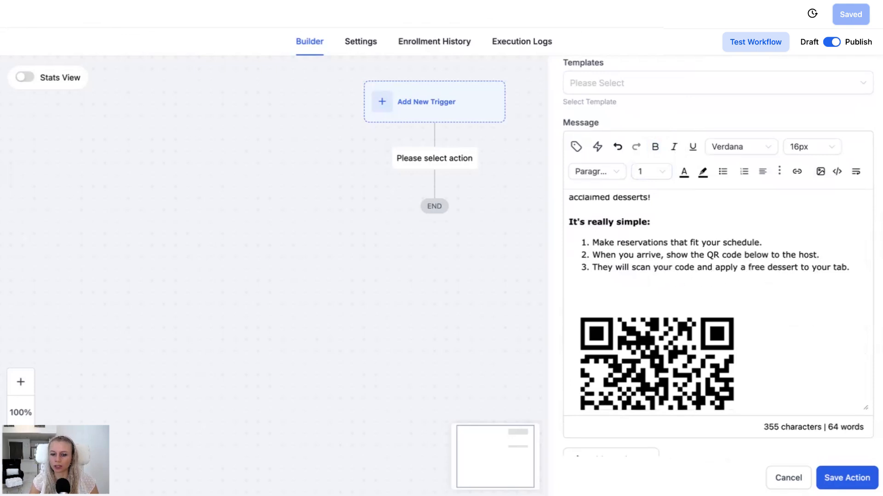
Remove the two extra blank lines between the numbered list and the QR code
{"action": "key", "text": "BackSpace"}
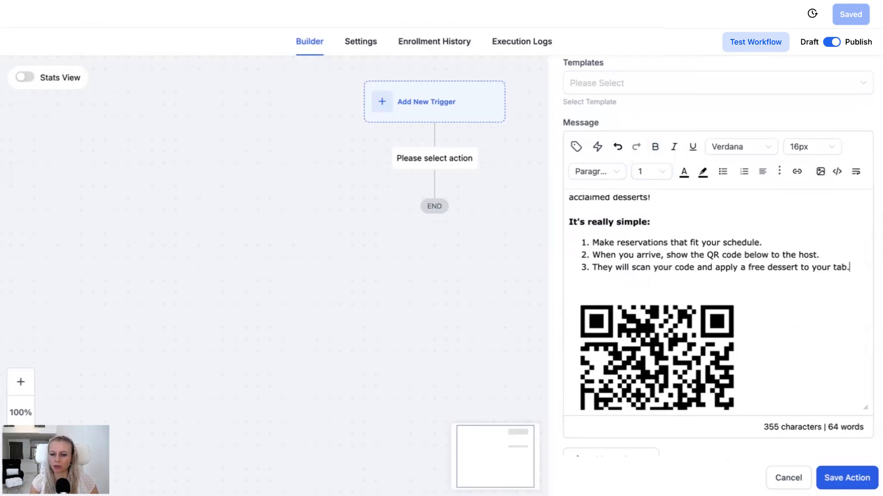
{"action": "key", "text": "BackSpace"}
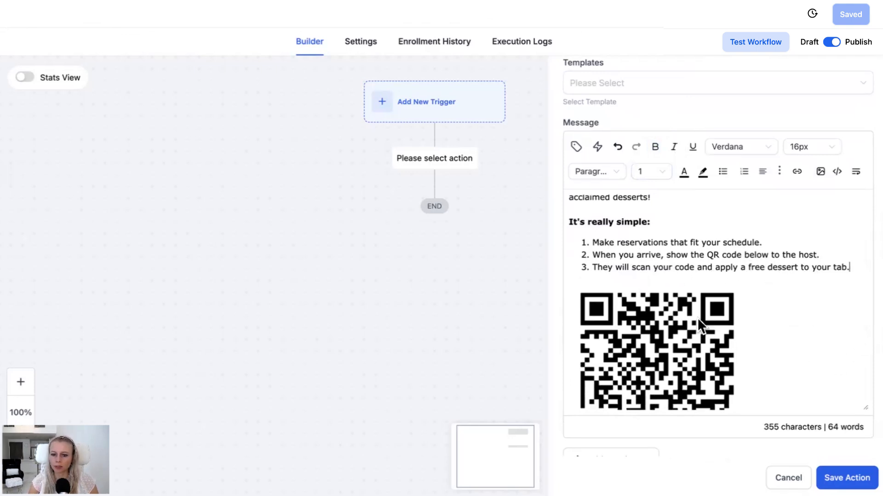
{"action": "scroll", "coordinate": [696, 318], "scroll_direction": "up", "scroll_amount": 2}
{"action": "scroll", "coordinate": [699, 319], "scroll_direction": "down", "scroll_amount": 2}
{"action": "scroll", "coordinate": [699, 319], "scroll_direction": "down", "scroll_amount": 1}
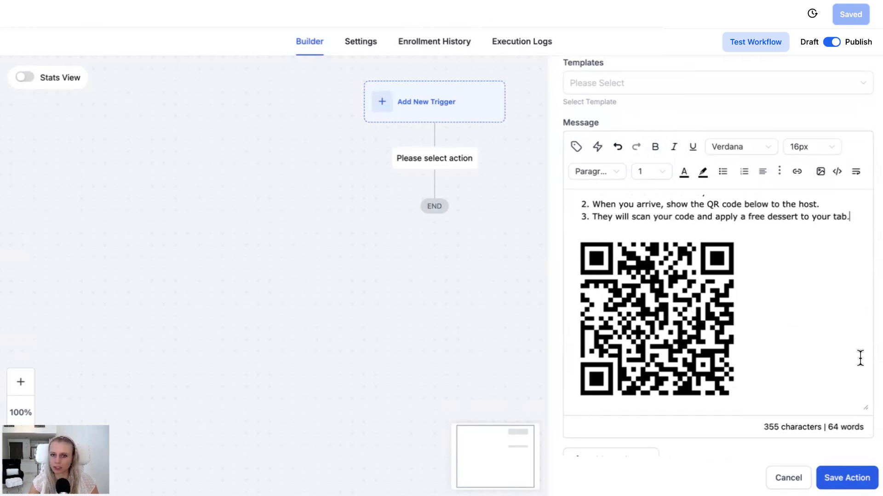
Add the closing "Hope to see you soon!" with {{contact.company_name}} below the QR code and save the email action
{"action": "scroll", "coordinate": [770, 307], "scroll_direction": "down", "scroll_amount": 2}
{"action": "key", "text": "Return"}
{"action": "key", "text": "Return"}
{"action": "type", "text": "Hope to see you soon! {{contact.company_name}}"}
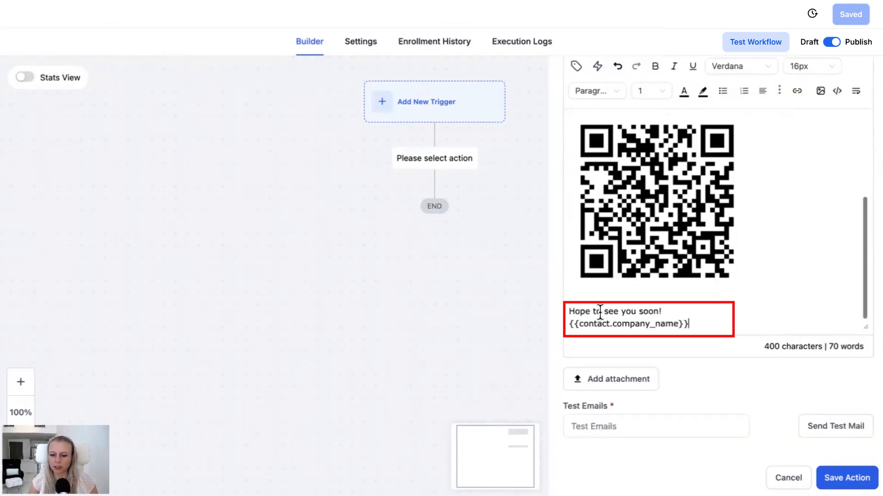
{"action": "key", "text": "Return"}
{"action": "left_click", "coordinate": [852, 480]}
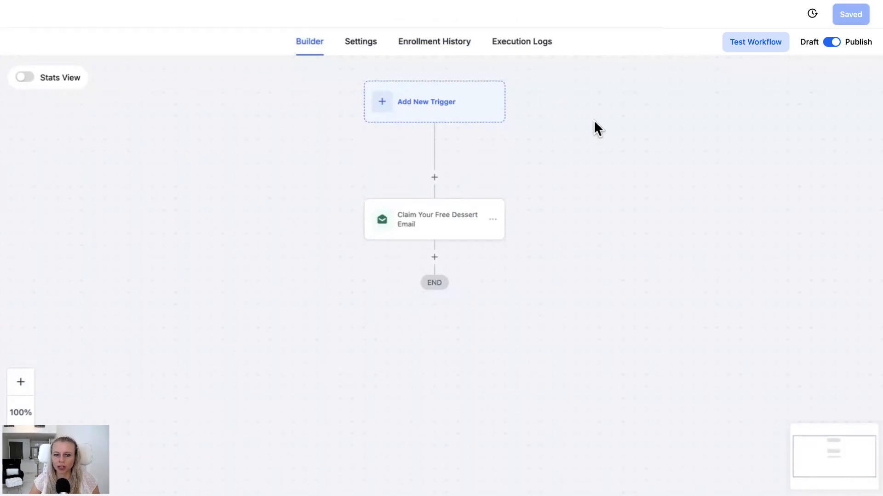
{"action": "scroll", "coordinate": [595, 135], "scroll_direction": "up", "scroll_amount": 1}
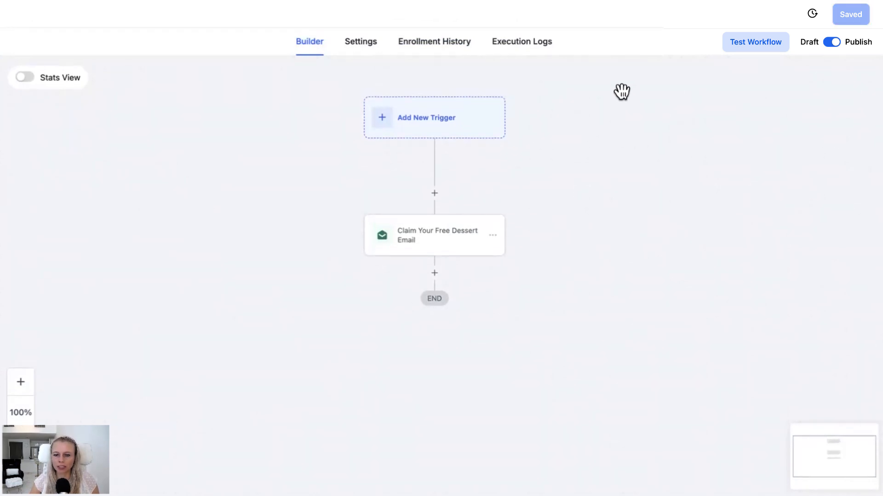
{"action": "left_click", "coordinate": [736, 51]}
{"action": "left_click", "coordinate": [595, 196]}
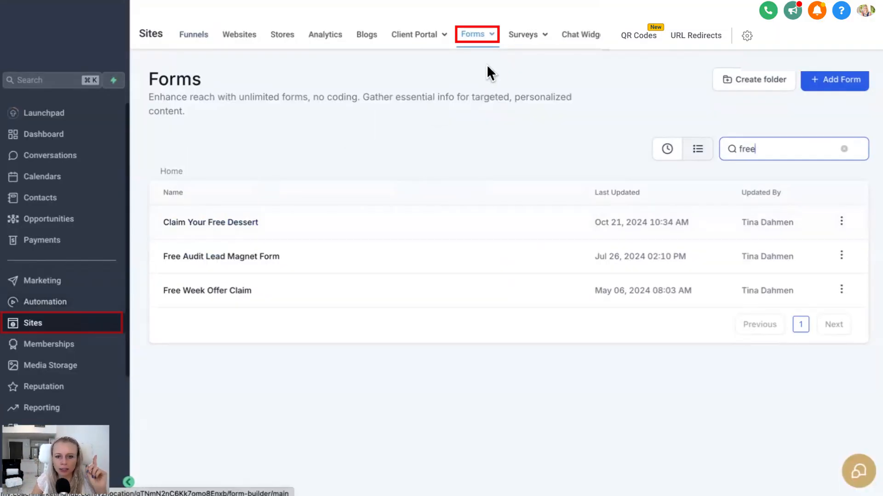
Open the Claim Your Free Dessert form and select the text of its on-submit message for replacement
{"action": "left_click", "coordinate": [240, 225]}
{"action": "left_click", "coordinate": [873, 40]}
{"action": "left_click", "coordinate": [840, 88]}
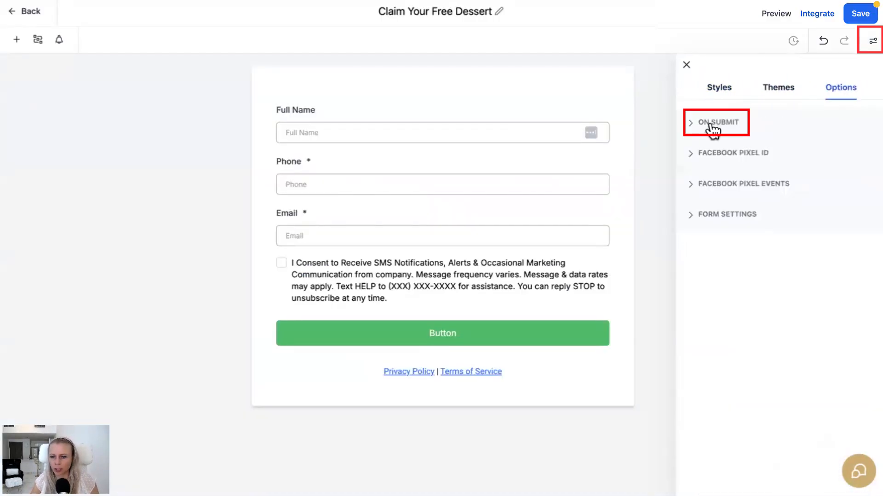
{"action": "left_click", "coordinate": [731, 134]}
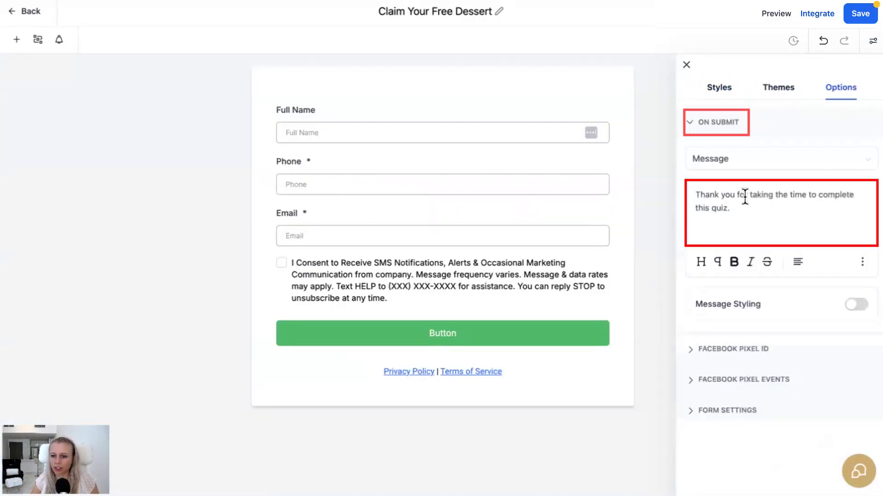
{"action": "triple_click", "coordinate": [773, 206]}
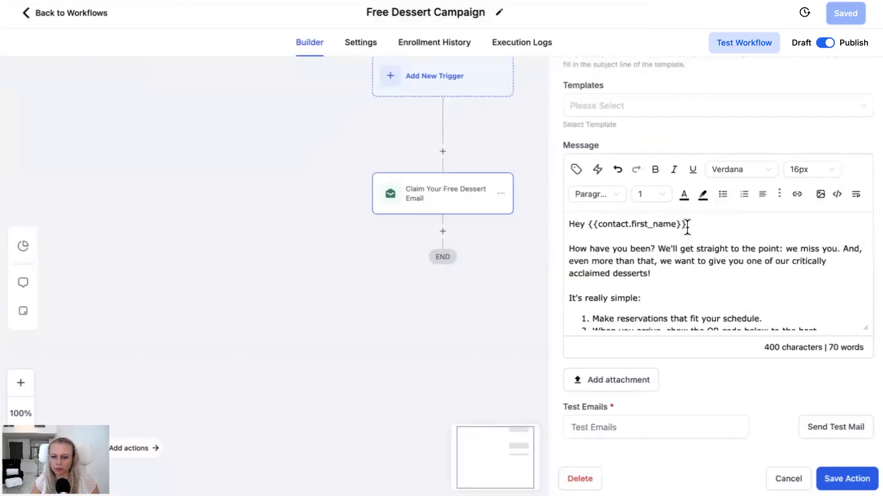
Copy the contact Full Name placeholder via the workflow email and set the form's on-submit message to "{{contact.name}} has checked in!"
{"action": "left_click_drag", "start_coordinate": [687, 226], "coordinate": [596, 225]}
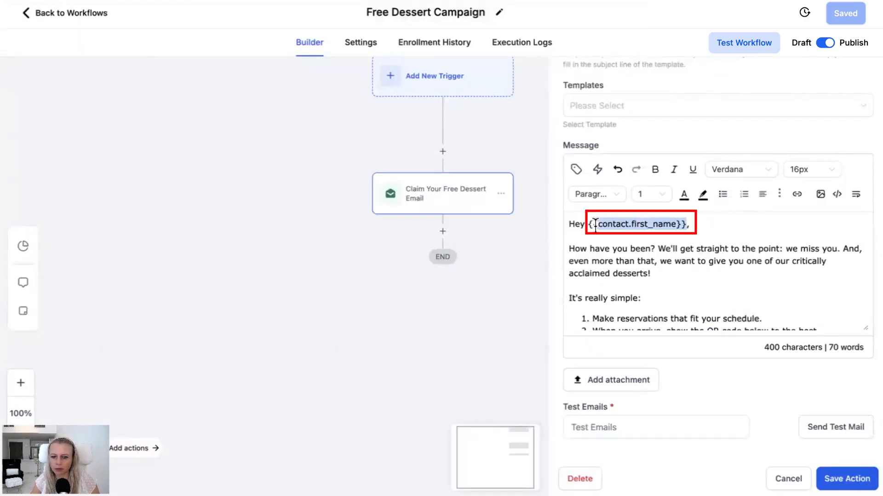
{"action": "left_click", "coordinate": [715, 223]}
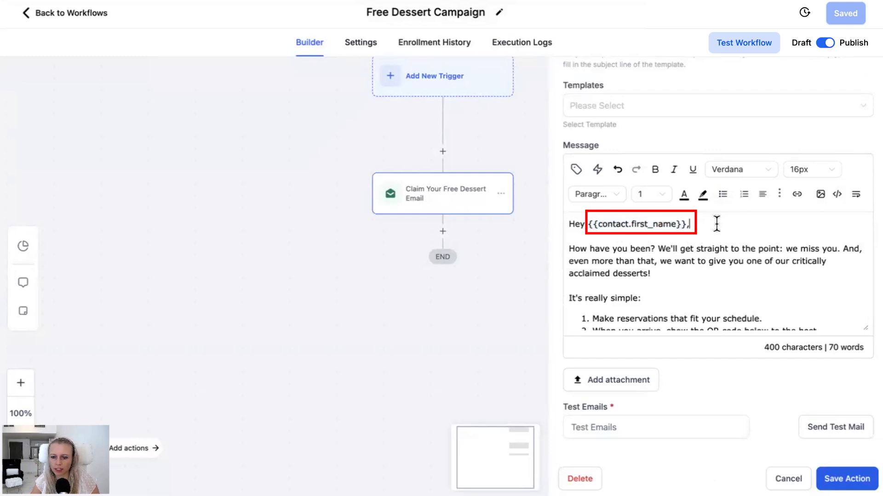
{"action": "left_click", "coordinate": [576, 170]}
{"action": "left_click", "coordinate": [617, 230]}
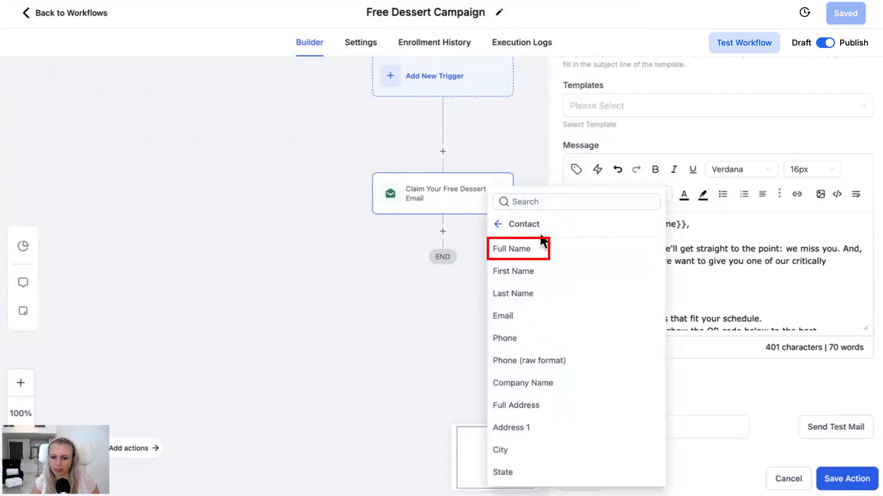
{"action": "left_click", "coordinate": [524, 243]}
{"action": "left_click_drag", "start_coordinate": [693, 224], "coordinate": [775, 224]}
{"action": "key", "text": "ctrl+c"}
{"action": "key", "text": "BackSpace"}
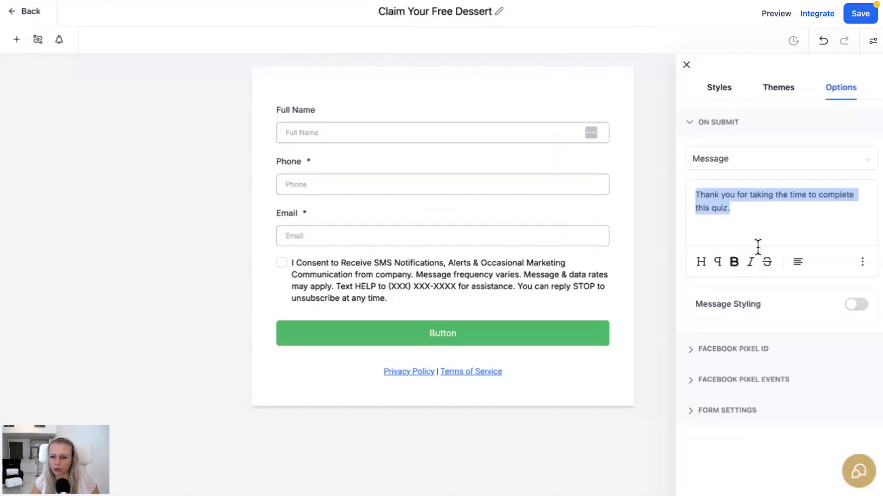
{"action": "key", "text": "ctrl+v"}
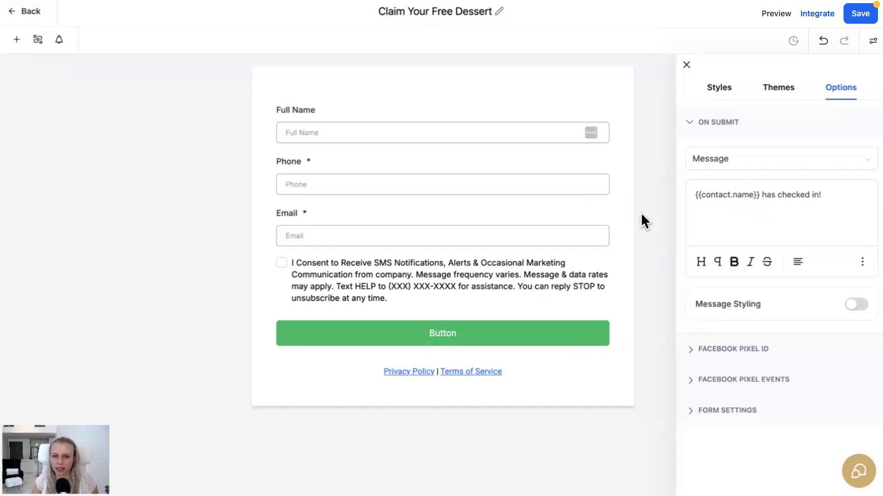
Change the form's submit button text to "Check In"
{"action": "left_click", "coordinate": [447, 338]}
{"action": "triple_click", "coordinate": [764, 174]}
{"action": "type", "text": "Check In"}
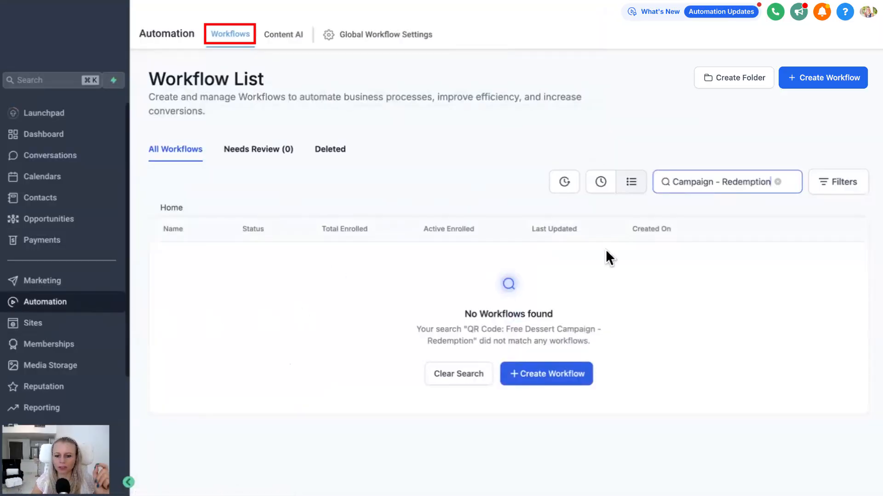
Create a workflow from scratch named "QR Code: Free Dessert Campaign - Redemption" and choose Form Submitted as its trigger
{"action": "left_click", "coordinate": [548, 375]}
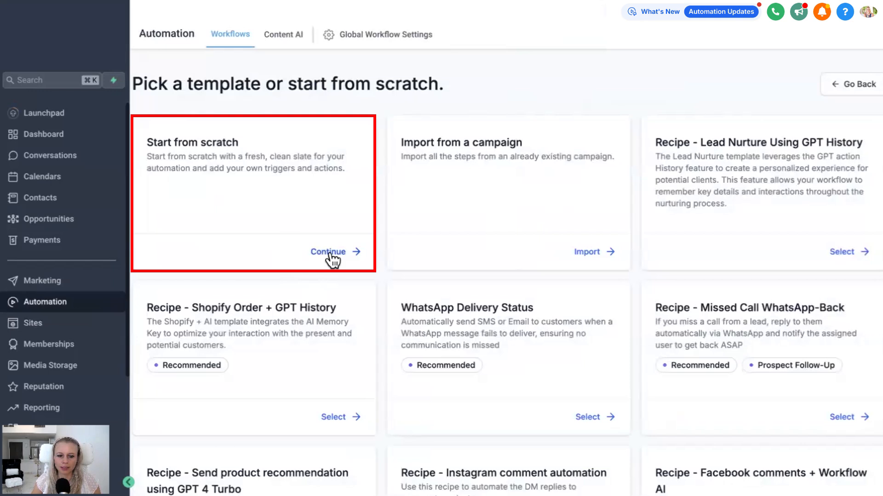
{"action": "left_click", "coordinate": [330, 256]}
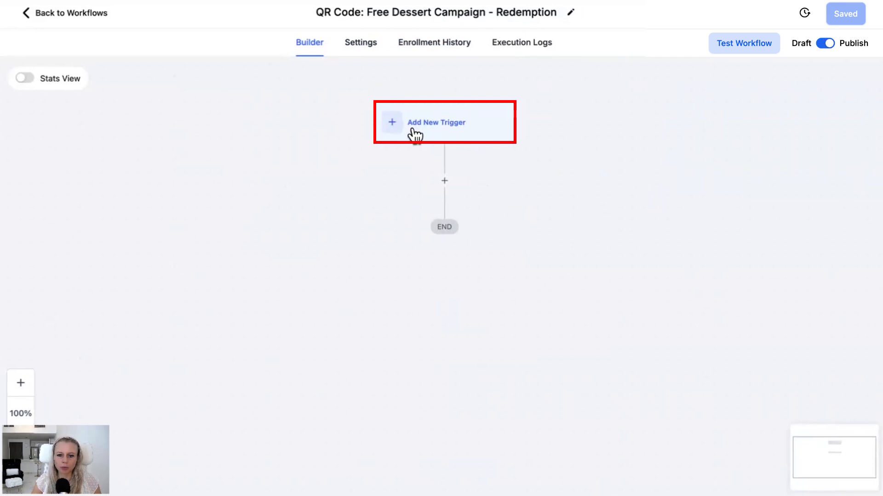
{"action": "left_click", "coordinate": [436, 128]}
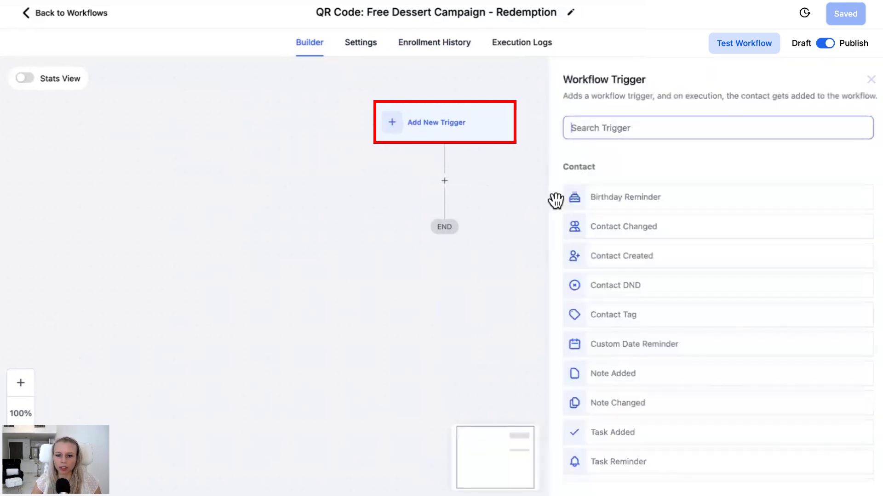
{"action": "type", "text": "form"}
{"action": "left_click", "coordinate": [616, 196]}
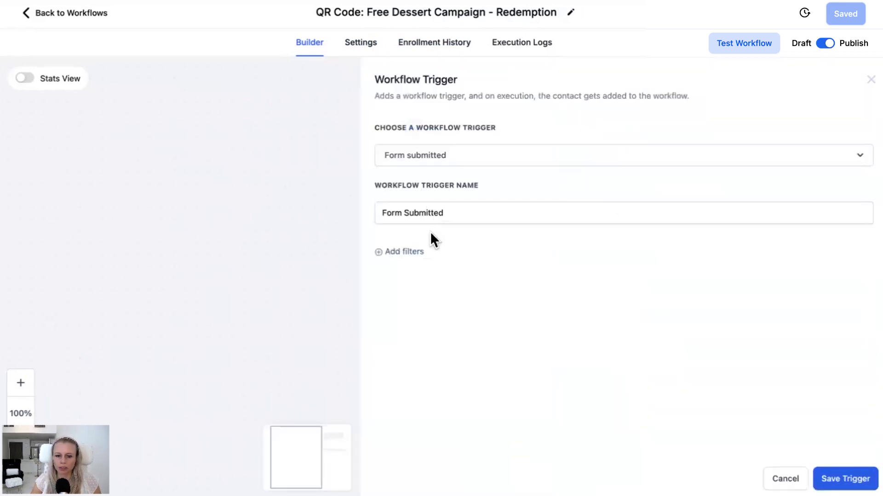
Add a trigger filter requiring that the submitted form is Claim Your Free Dessert
{"action": "left_click", "coordinate": [404, 252]}
{"action": "left_click", "coordinate": [427, 269]}
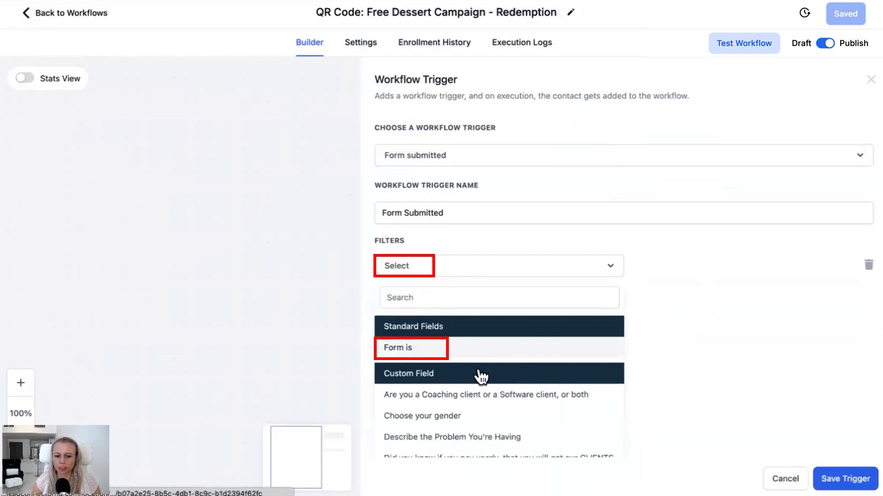
{"action": "left_click", "coordinate": [398, 348]}
{"action": "left_click", "coordinate": [660, 291]}
{"action": "left_click", "coordinate": [711, 270]}
Name the trigger "Form Submitted: Claim Your Free Dessert" and save it
{"action": "left_click", "coordinate": [458, 211]}
{"action": "type", "text": "\""}
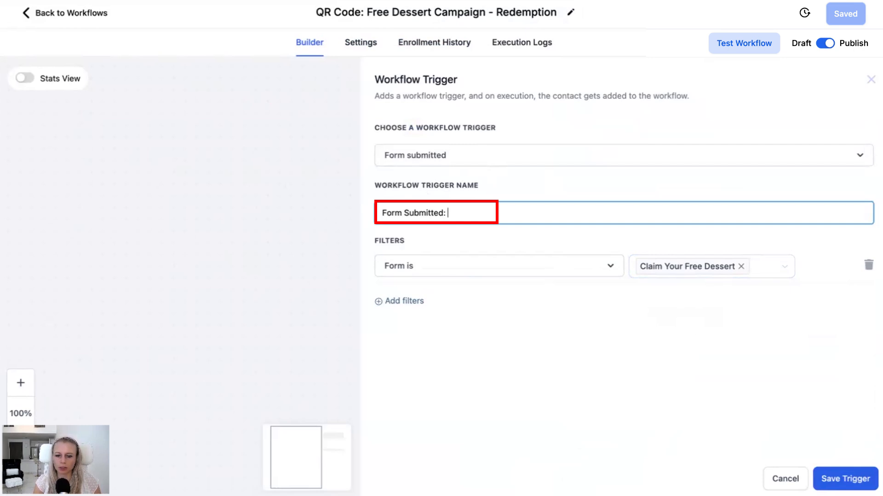
{"action": "type", "text": " Claim Your Free Dessert"}
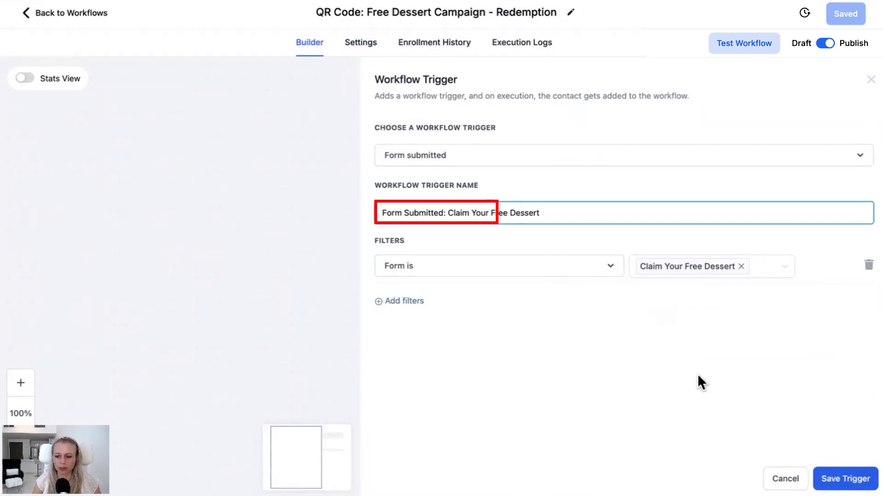
{"action": "left_click", "coordinate": [843, 478]}
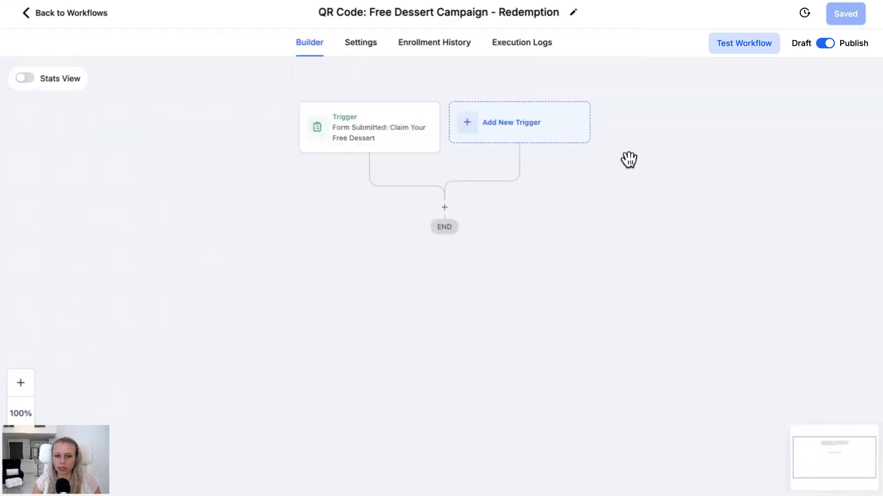
{"action": "left_click_drag", "start_coordinate": [591, 197], "coordinate": [585, 191]}
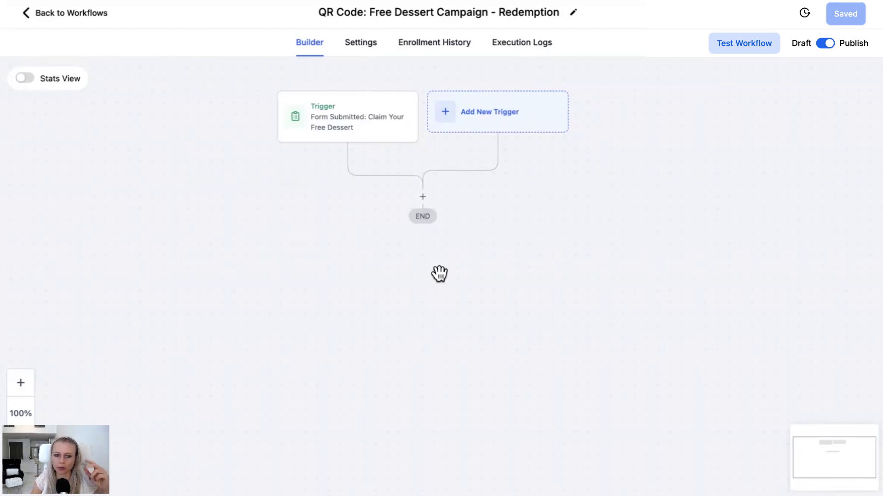
{"action": "left_click_drag", "start_coordinate": [516, 238], "coordinate": [526, 251]}
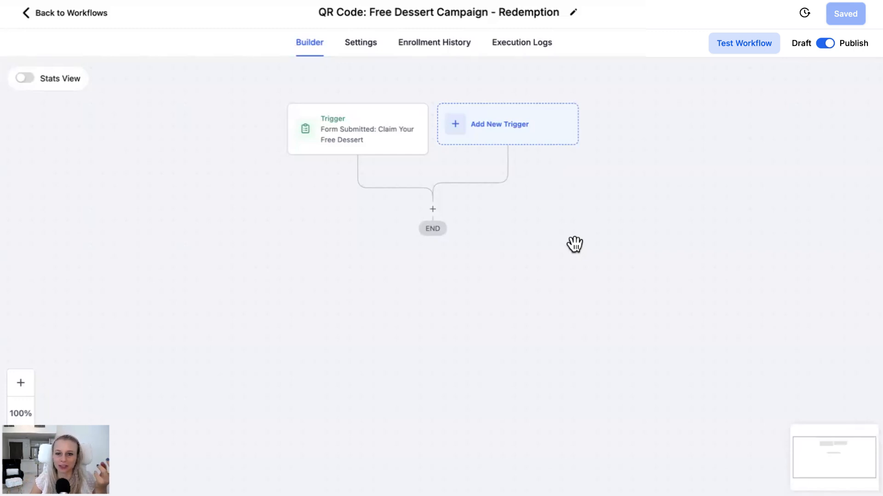
{"action": "left_click_drag", "start_coordinate": [556, 225], "coordinate": [563, 233]}
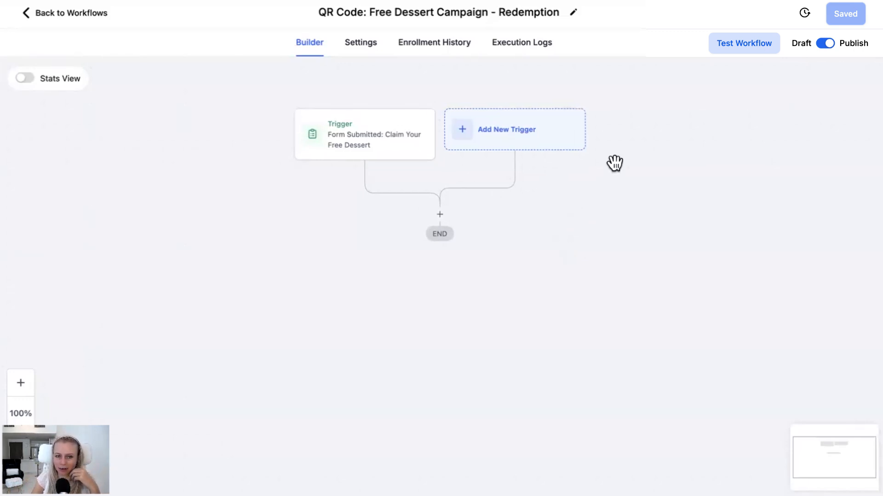
{"action": "left_click_drag", "start_coordinate": [511, 267], "coordinate": [509, 251]}
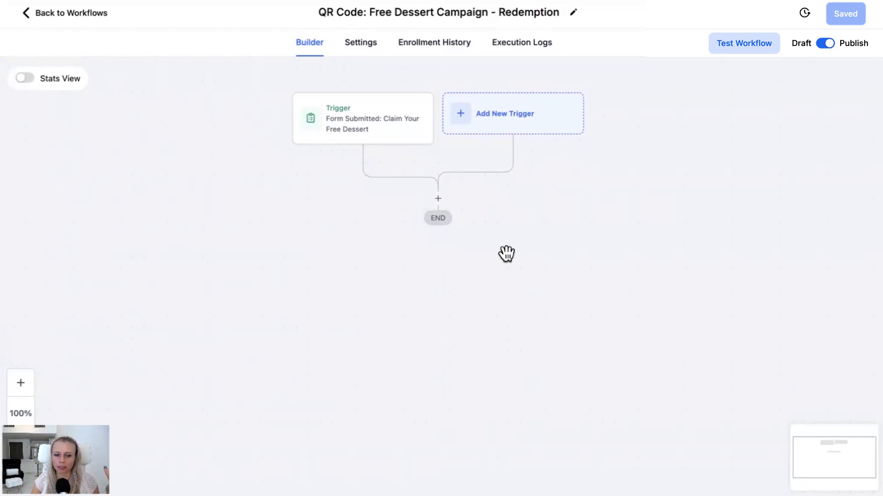
Add an If / Else action after the trigger and set its scenario recipe to Has Tag
{"action": "left_click", "coordinate": [437, 199]}
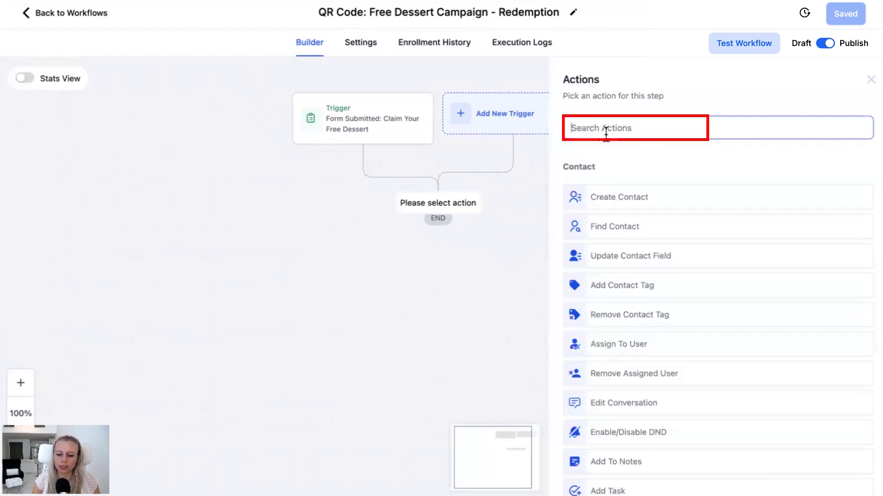
{"action": "type", "text": "if"}
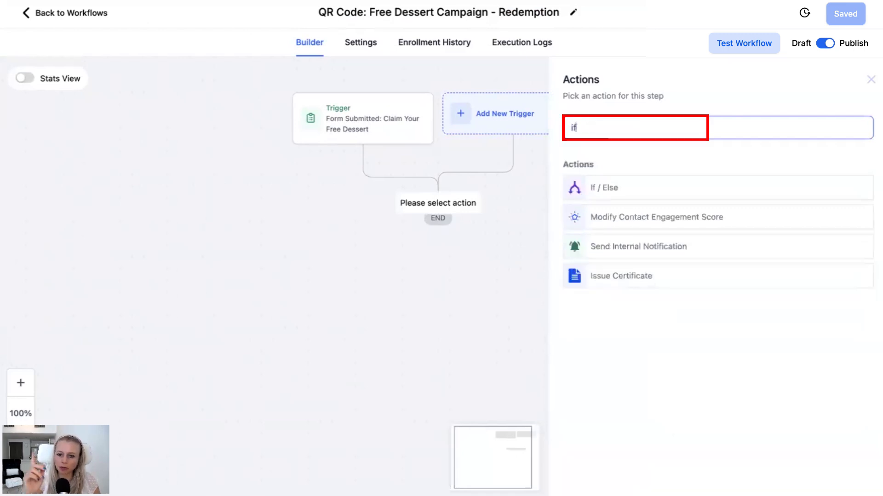
{"action": "left_click", "coordinate": [616, 195]}
{"action": "scroll", "coordinate": [501, 202], "scroll_direction": "down", "scroll_amount": 1}
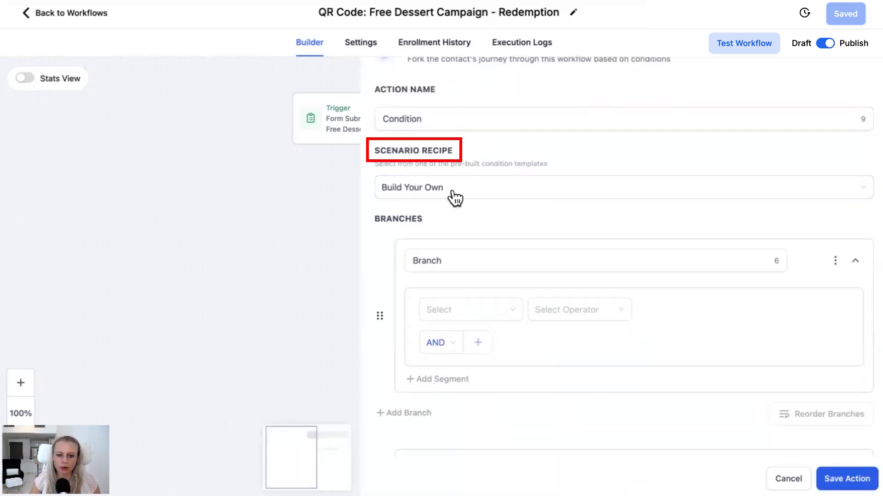
{"action": "left_click", "coordinate": [446, 198]}
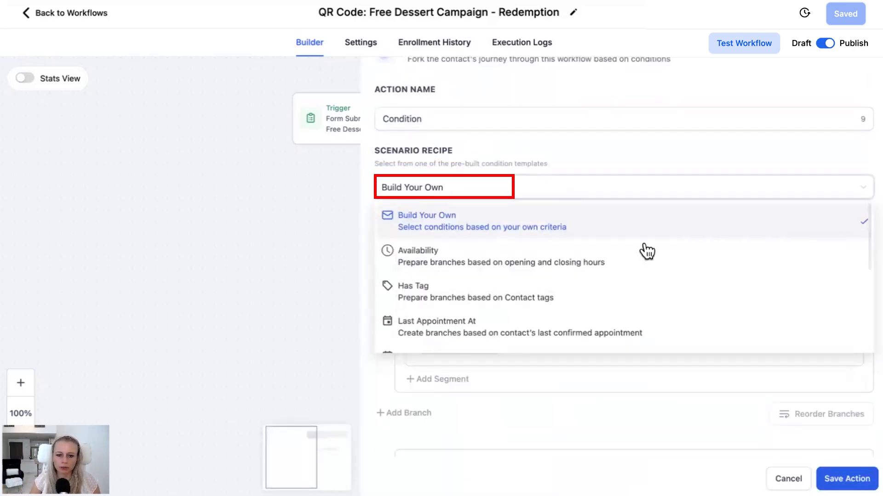
{"action": "left_click", "coordinate": [436, 300]}
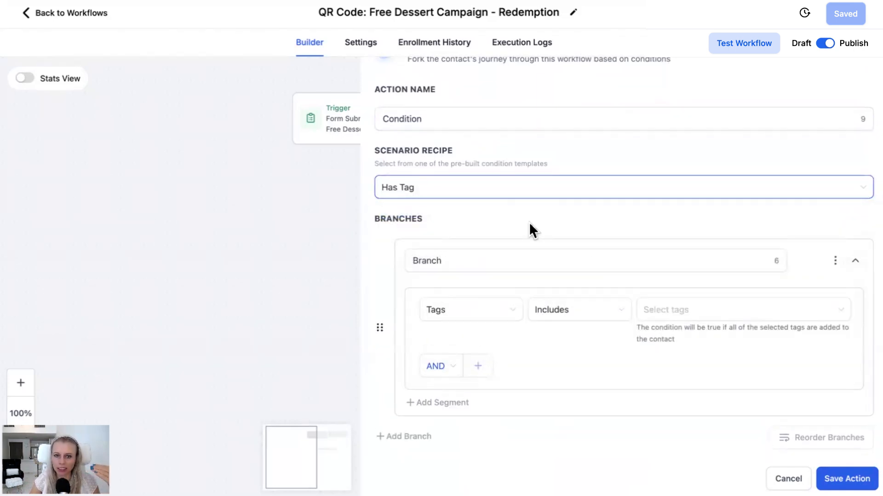
Name the condition's tag branch "Already Redeemed"
{"action": "scroll", "coordinate": [526, 216], "scroll_direction": "down", "scroll_amount": 2}
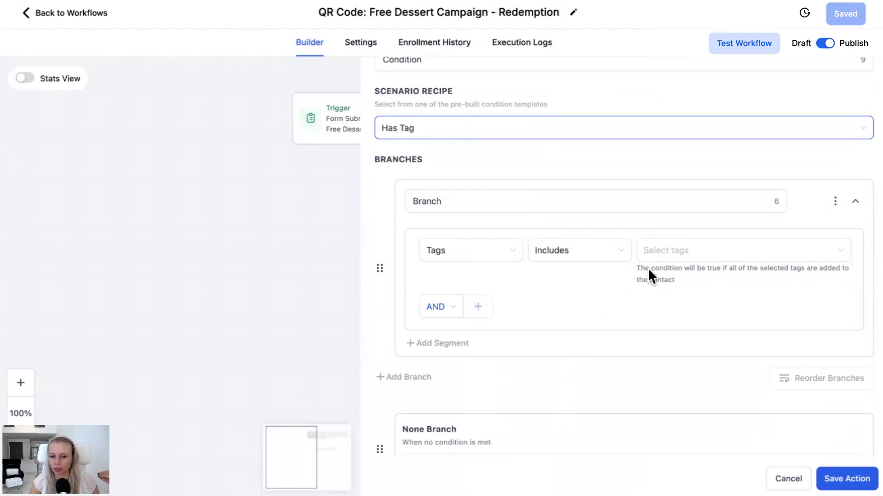
{"action": "double_click", "coordinate": [469, 199]}
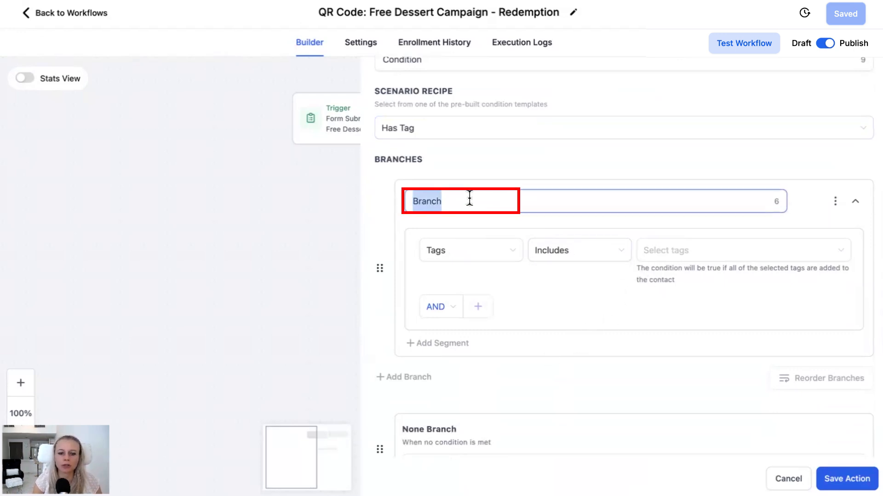
{"action": "type", "text": "Redeemed Dessert"}
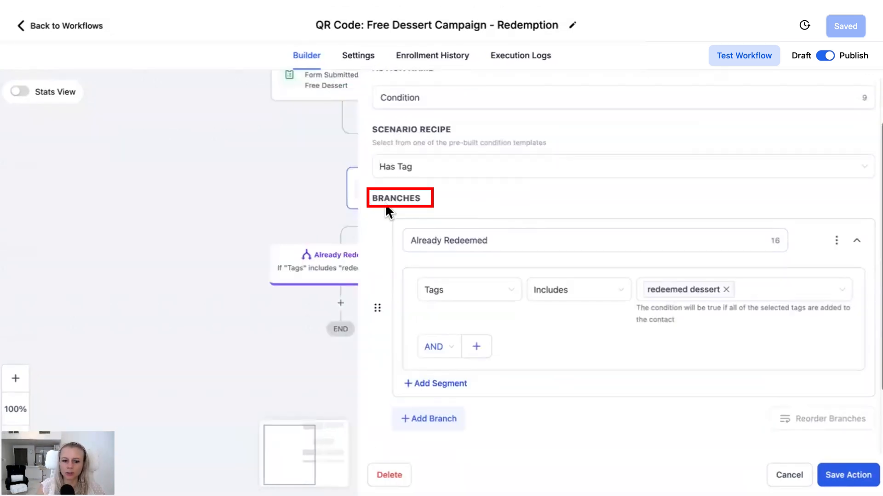
{"action": "left_click_drag", "start_coordinate": [414, 240], "coordinate": [488, 240]}
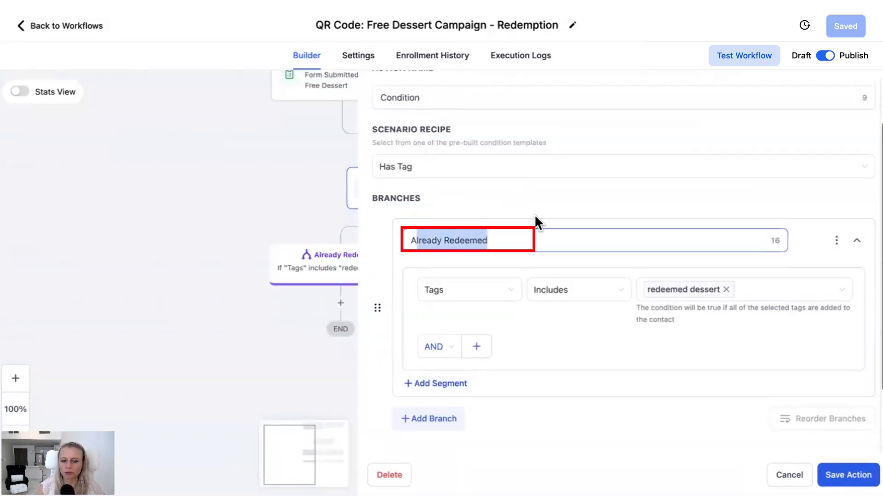
{"action": "left_click", "coordinate": [534, 215]}
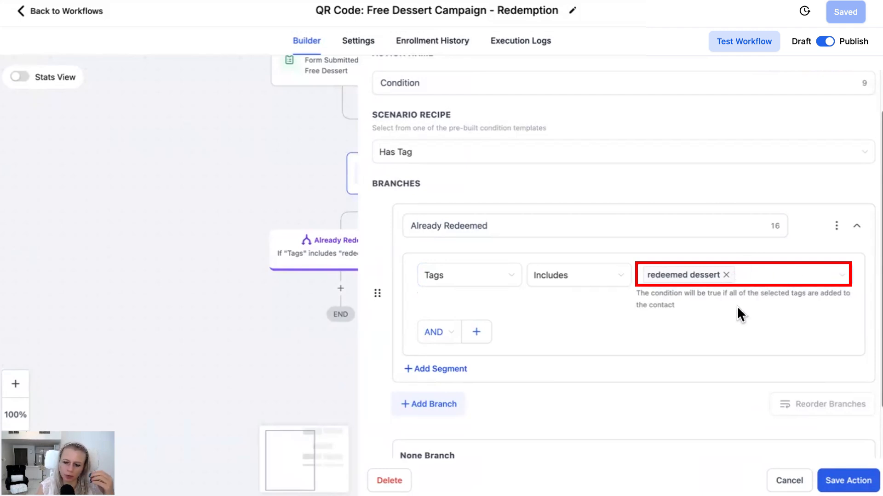
Clear the Already Redeemed branch's tag selection and choose "redeemed dessert" as the included tag
{"action": "scroll", "coordinate": [690, 285], "scroll_direction": "down", "scroll_amount": 1}
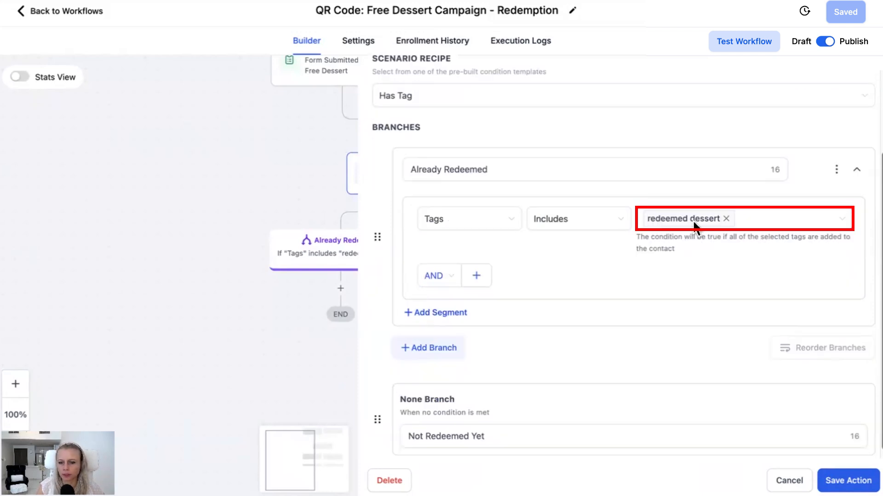
{"action": "left_click", "coordinate": [726, 219]}
{"action": "type", "text": "rede"}
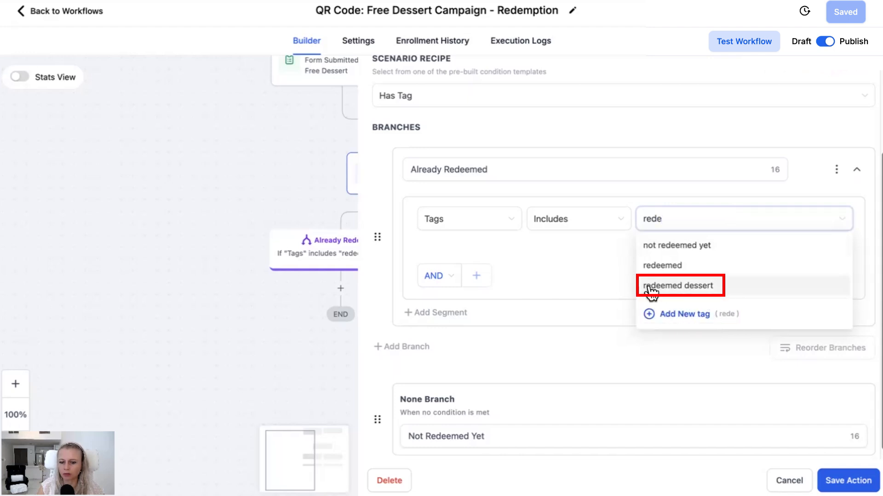
{"action": "left_click", "coordinate": [693, 286]}
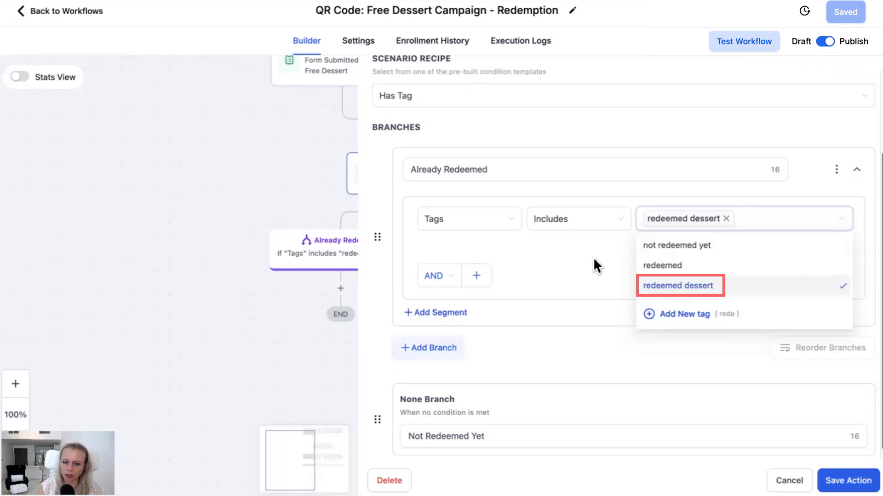
{"action": "left_click", "coordinate": [593, 258]}
Use "Not Redeemed Yet" as the none branch's name and save the condition
{"action": "scroll", "coordinate": [598, 322], "scroll_direction": "down", "scroll_amount": 1}
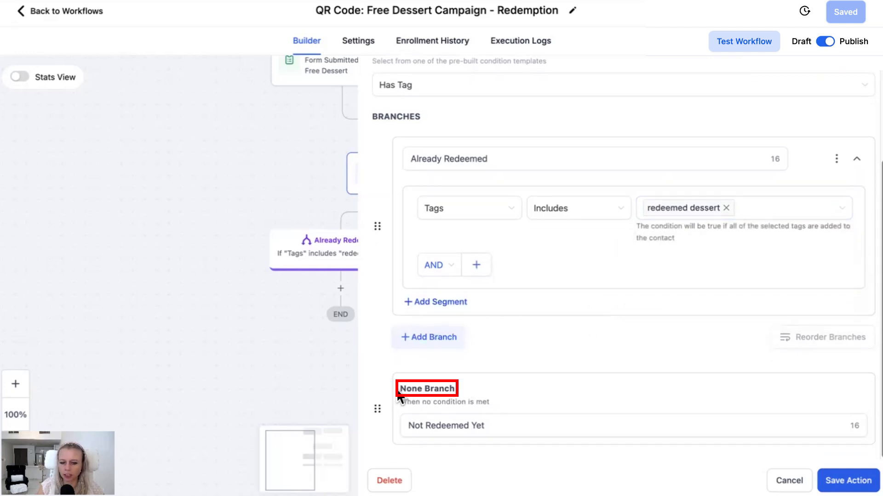
{"action": "left_click", "coordinate": [416, 429]}
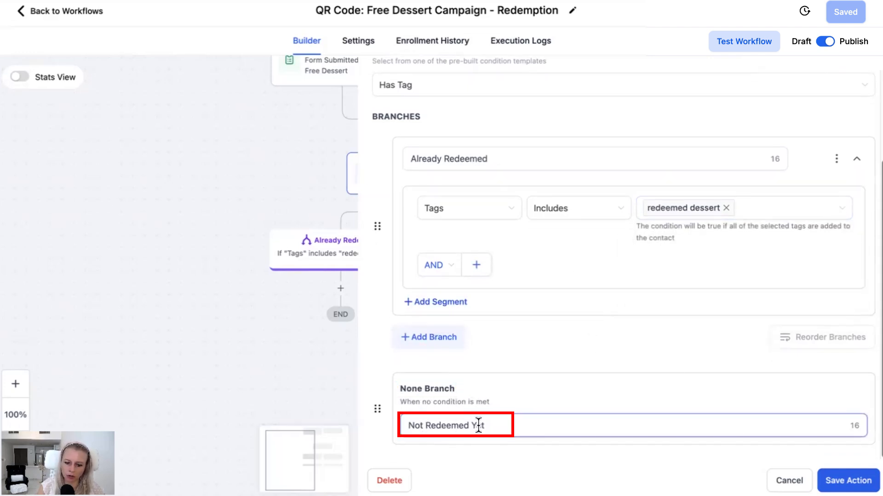
{"action": "left_click", "coordinate": [848, 480]}
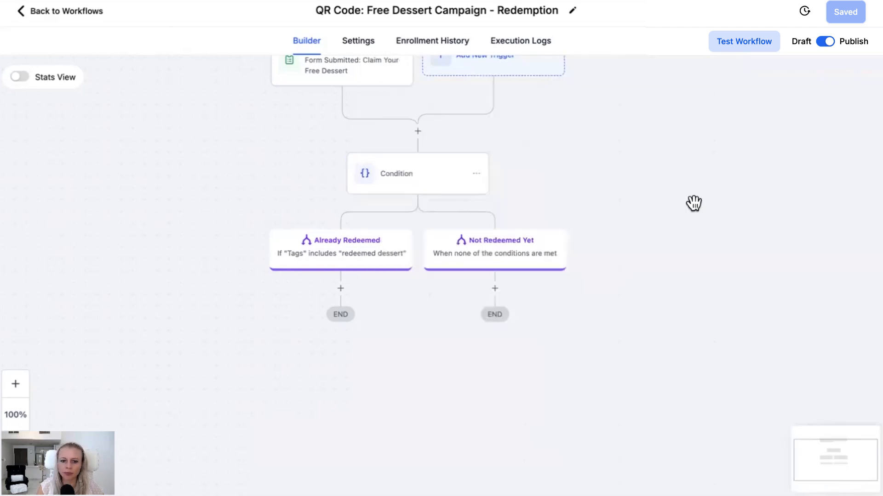
Add a Send Email action under the Already Redeemed branch
{"action": "left_click_drag", "start_coordinate": [694, 204], "coordinate": [703, 217]}
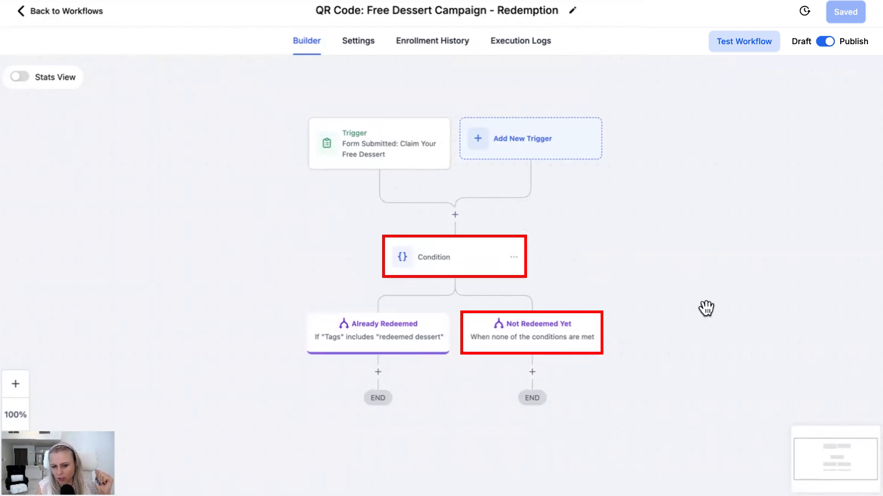
{"action": "scroll", "coordinate": [329, 229], "scroll_direction": "down", "scroll_amount": 5}
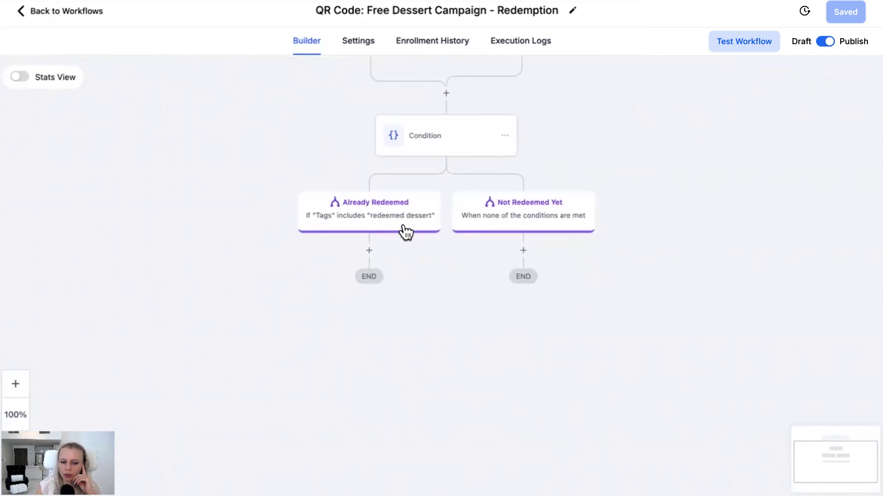
{"action": "left_click_drag", "start_coordinate": [415, 248], "coordinate": [406, 263]}
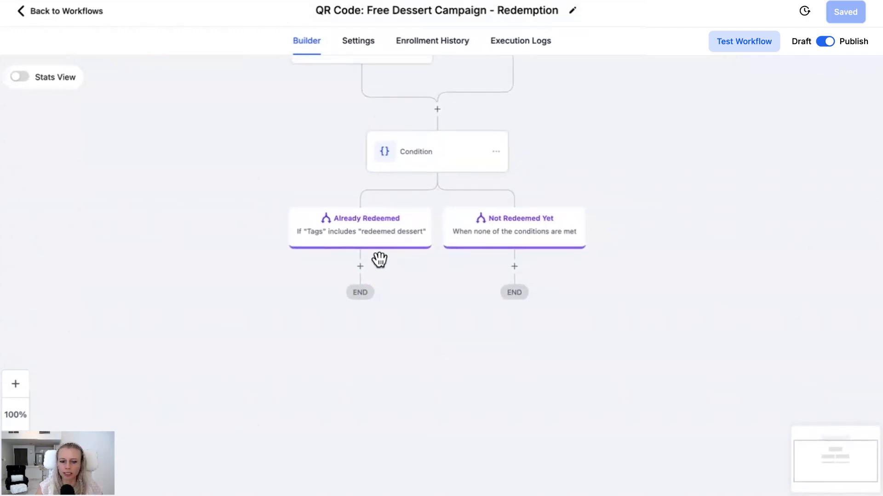
{"action": "left_click", "coordinate": [360, 266]}
{"action": "left_click", "coordinate": [715, 126]}
{"action": "type", "text": "email"}
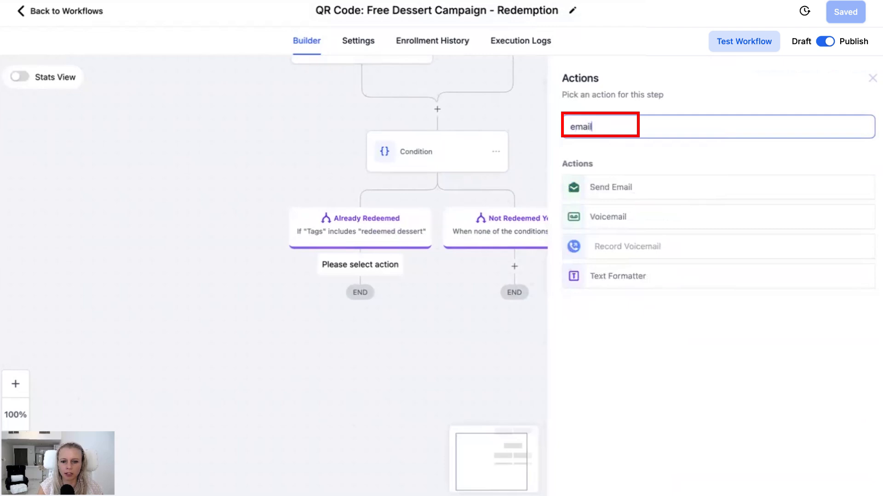
{"action": "left_click", "coordinate": [714, 187]}
Set both the email's action name and its subject to "Your Free Dessert Was Already Claimed :("
{"action": "left_click", "coordinate": [613, 174]}
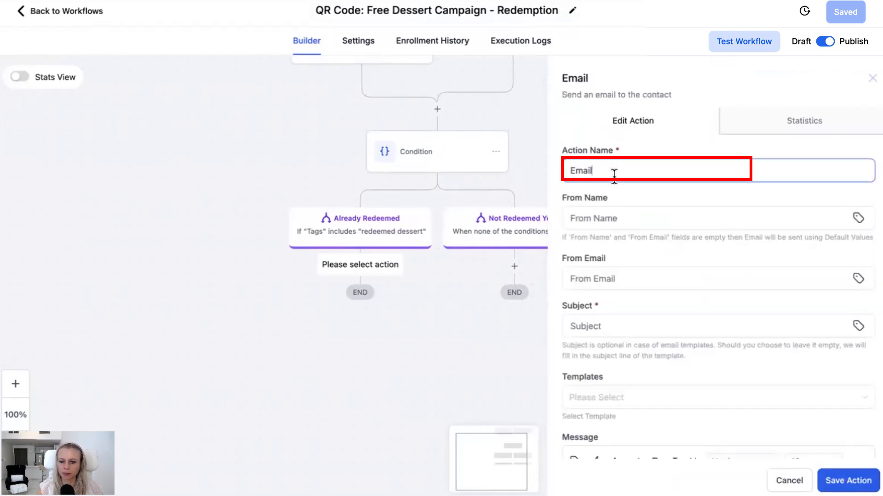
{"action": "key", "text": "ctrl+a"}
{"action": "type", "text": "Your Free Dessert Was Already Claimed :("}
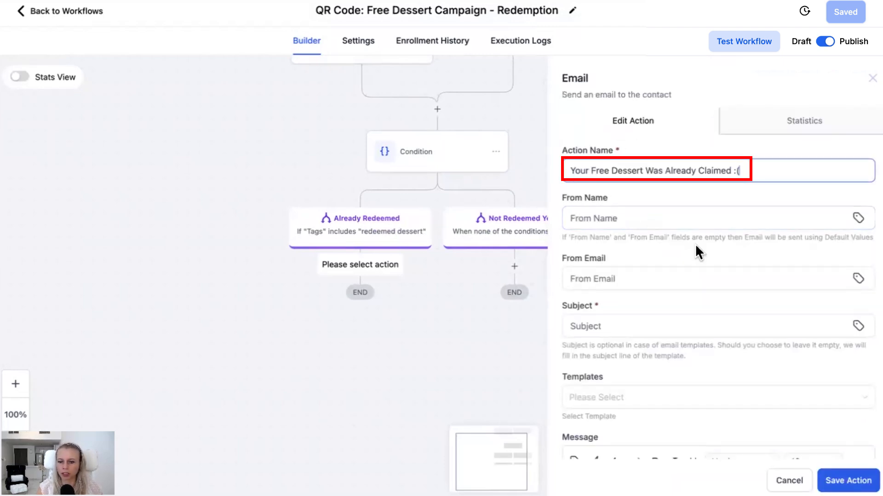
{"action": "left_click", "coordinate": [574, 324]}
{"action": "type", "text": "Your Free Dessert Was Already Claimed :("}
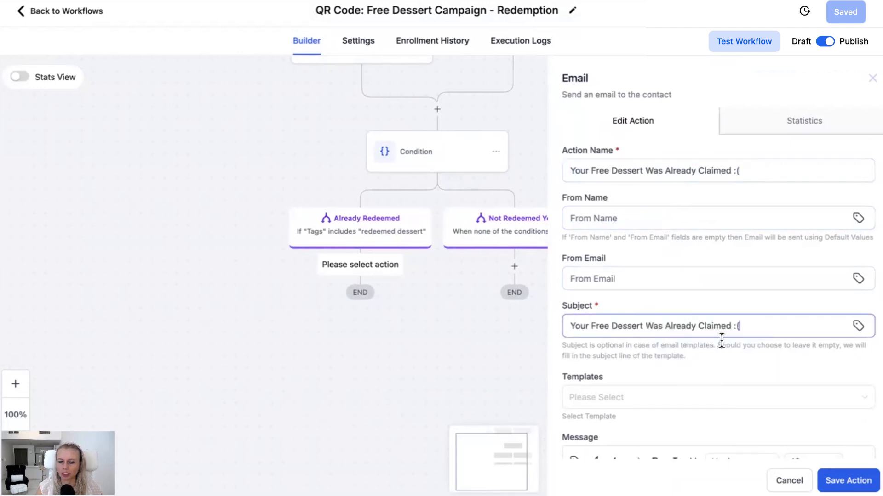
Paste the prepared already-claimed message with the upcoming seasonal specials into the email body and review its text
{"action": "scroll", "coordinate": [613, 240], "scroll_direction": "down", "scroll_amount": 2}
{"action": "scroll", "coordinate": [743, 345], "scroll_direction": "down", "scroll_amount": 3}
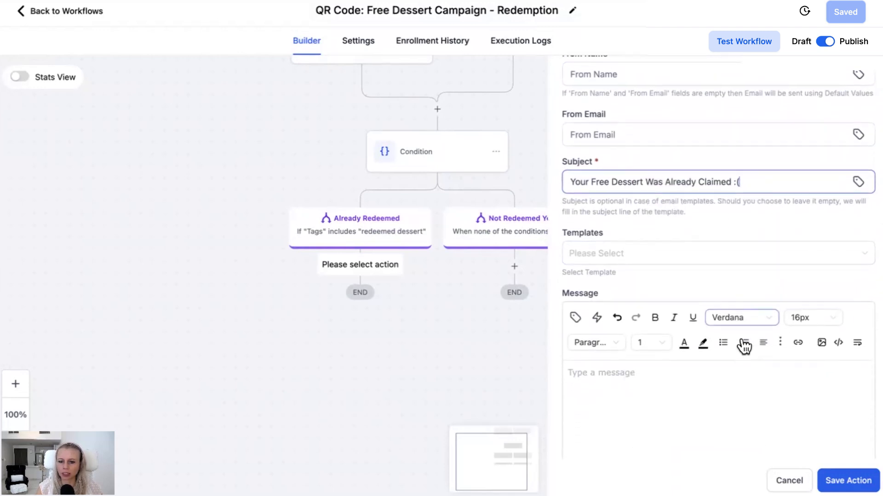
{"action": "left_click", "coordinate": [609, 308]}
{"action": "key", "text": "ctrl+v"}
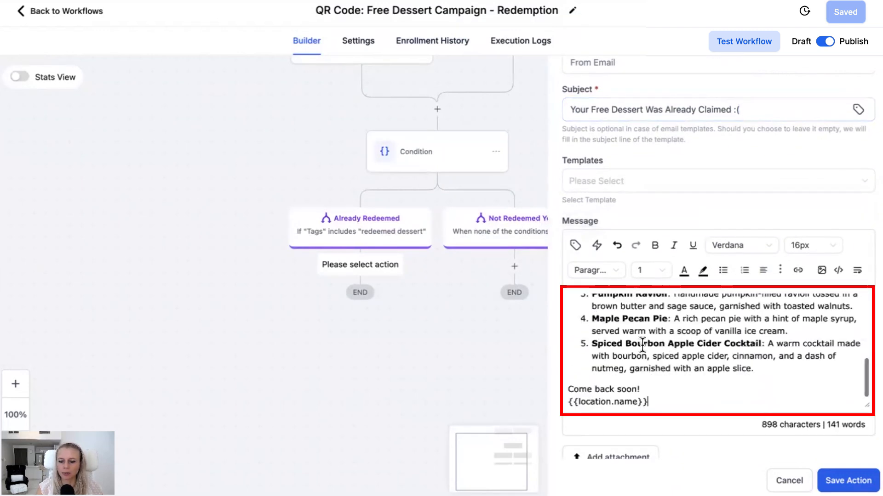
{"action": "scroll", "coordinate": [564, 310], "scroll_direction": "up", "scroll_amount": 5}
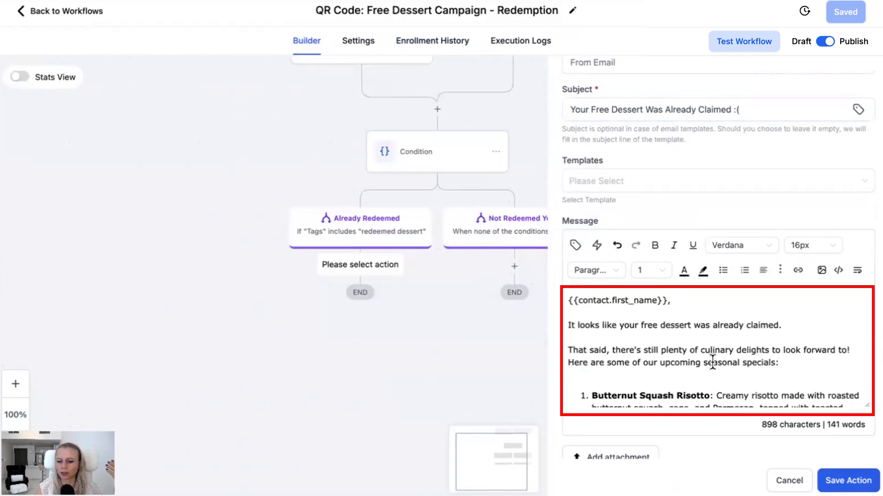
{"action": "scroll", "coordinate": [712, 362], "scroll_direction": "down", "scroll_amount": 2}
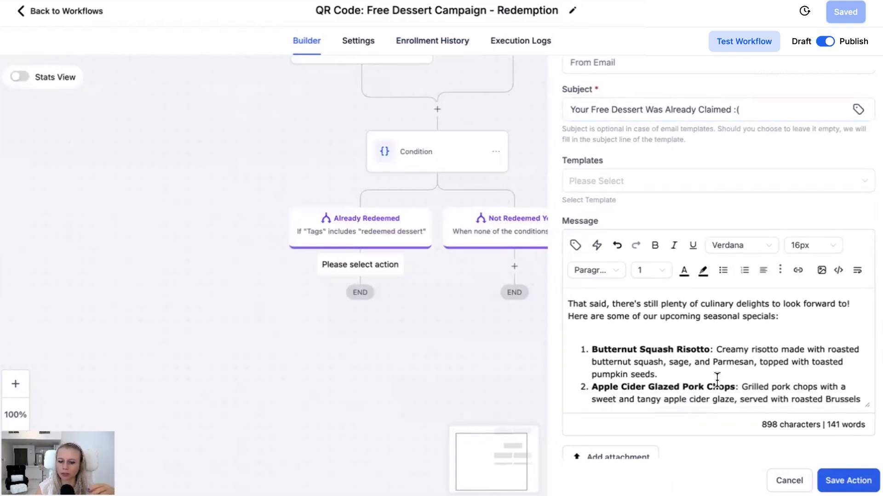
Review the rest of the already-claimed email message and save the email action
{"action": "scroll", "coordinate": [713, 363], "scroll_direction": "down", "scroll_amount": 5}
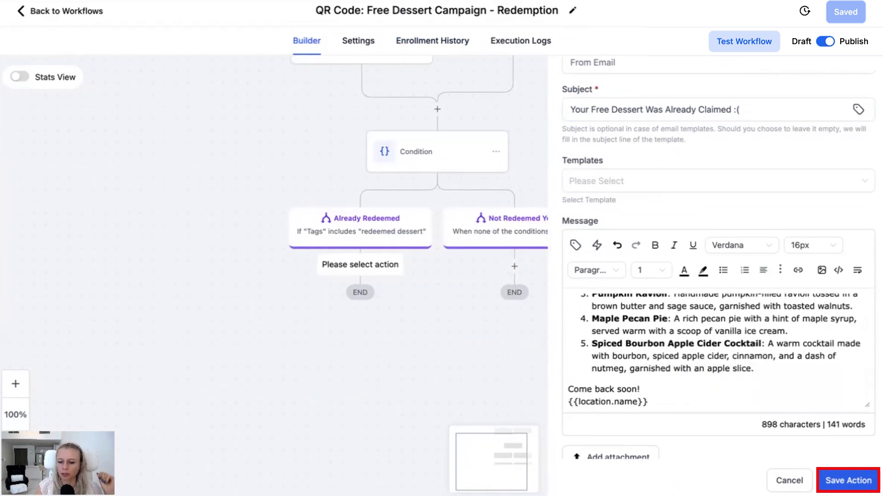
{"action": "left_click", "coordinate": [848, 480]}
{"action": "left_click_drag", "start_coordinate": [477, 341], "coordinate": [465, 351]}
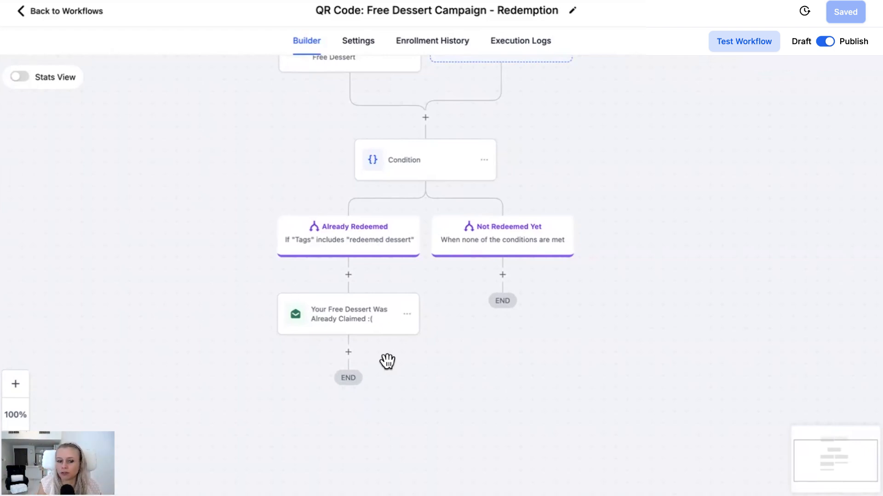
{"action": "left_click_drag", "start_coordinate": [435, 359], "coordinate": [425, 369]}
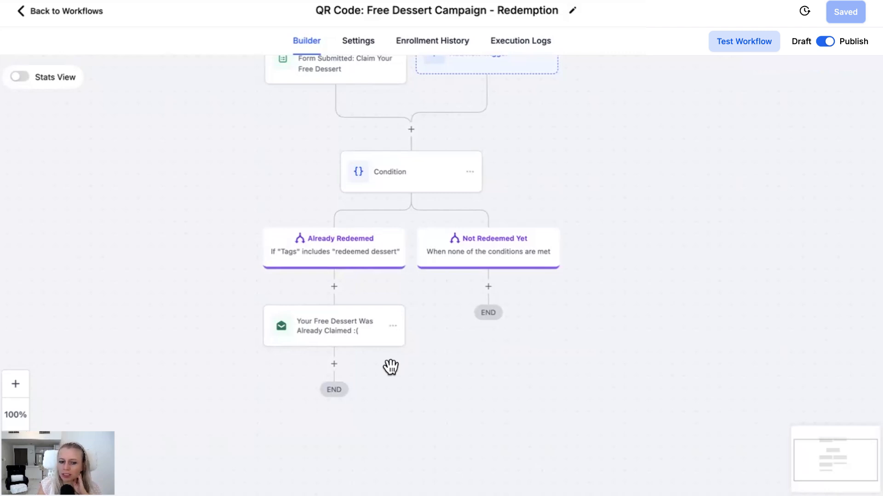
{"action": "left_click_drag", "start_coordinate": [415, 367], "coordinate": [422, 361]}
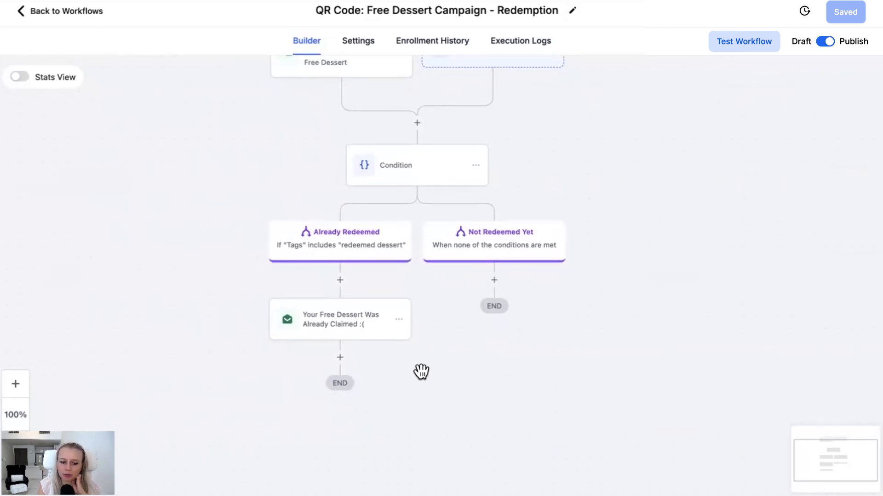
Add a Send Internal Notification action after the already-claimed email, with type SMS and the Assigned User as recipient
{"action": "left_click", "coordinate": [340, 358]}
{"action": "type", "text": "not"}
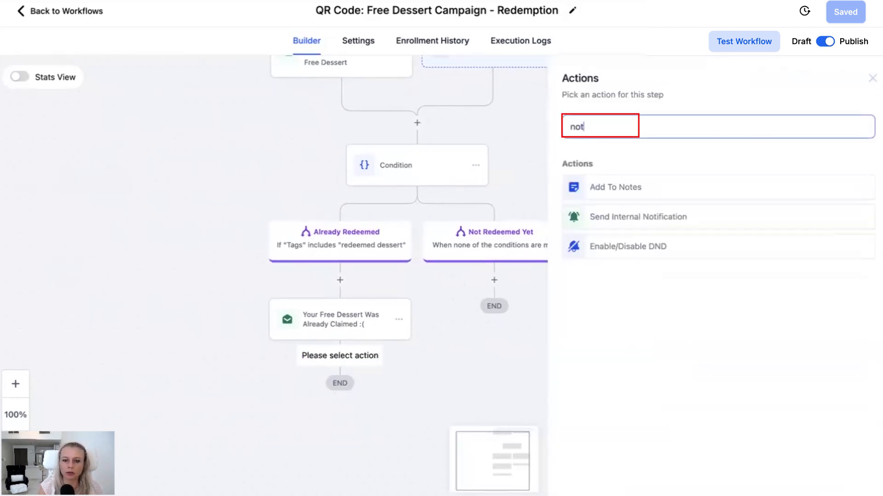
{"action": "left_click", "coordinate": [634, 221]}
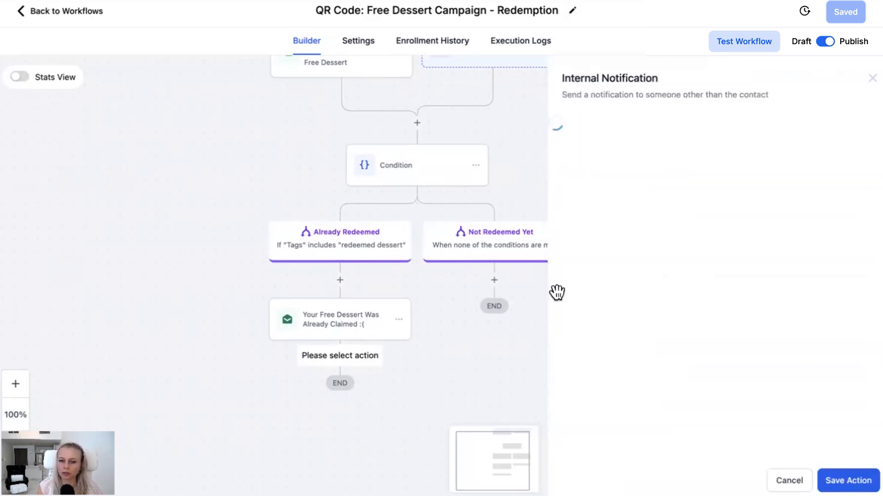
{"action": "left_click", "coordinate": [712, 202]}
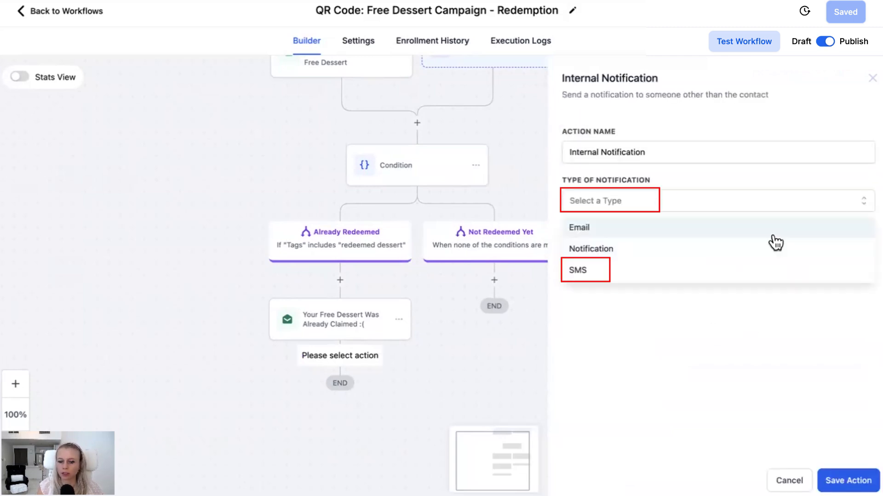
{"action": "left_click", "coordinate": [733, 273]}
{"action": "left_click", "coordinate": [600, 252]}
{"action": "left_click", "coordinate": [667, 301]}
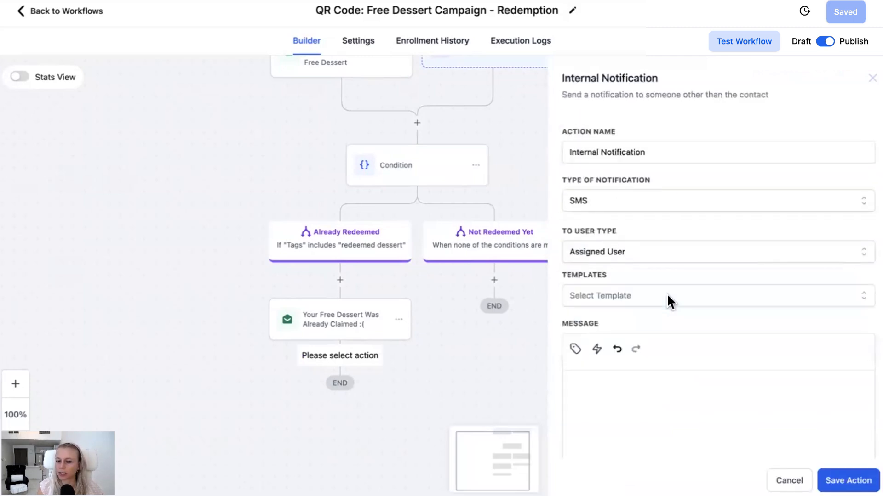
Set the notification message to "{{contact.name}} - Free Dessert Already Redeemed" using the contact's name merge field, and save the action
{"action": "scroll", "coordinate": [743, 298], "scroll_direction": "down", "scroll_amount": 2}
{"action": "type", "text": "Free Dessert Already Redeemed"}
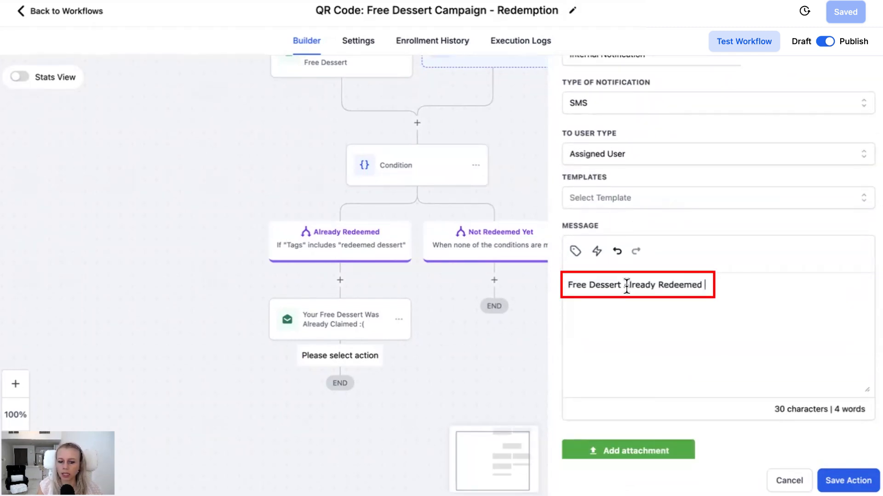
{"action": "left_click", "coordinate": [570, 282]}
{"action": "left_click", "coordinate": [576, 251]}
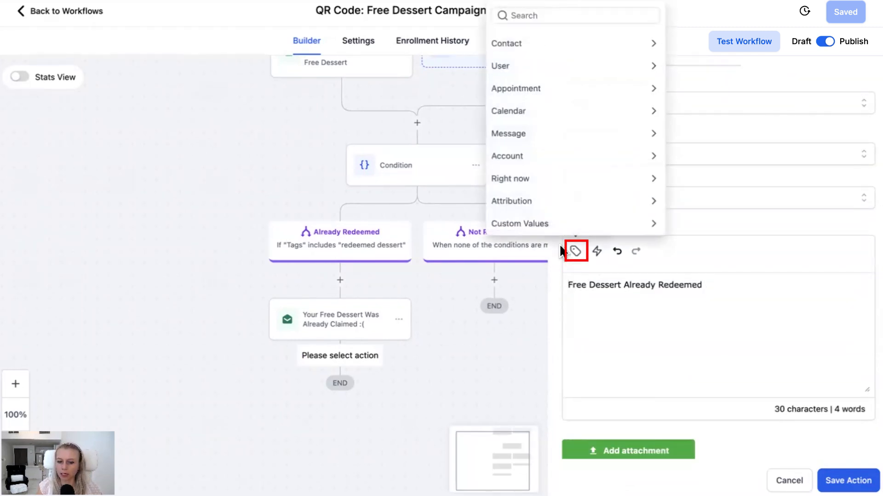
{"action": "left_click", "coordinate": [556, 41]}
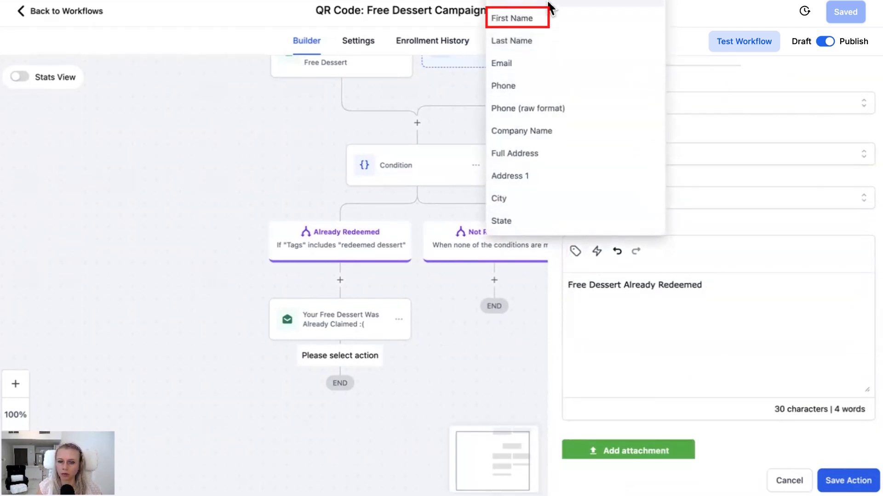
{"action": "left_click", "coordinate": [551, 13]}
{"action": "type", "text": "-"}
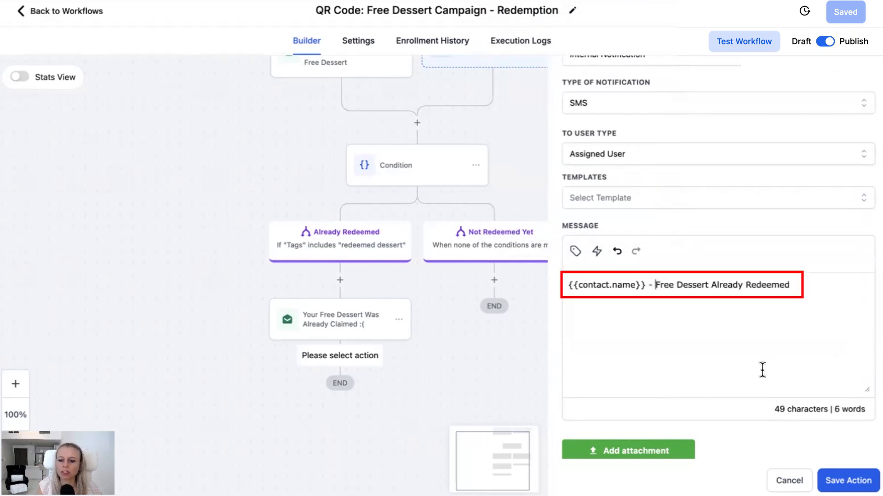
{"action": "left_click", "coordinate": [848, 480]}
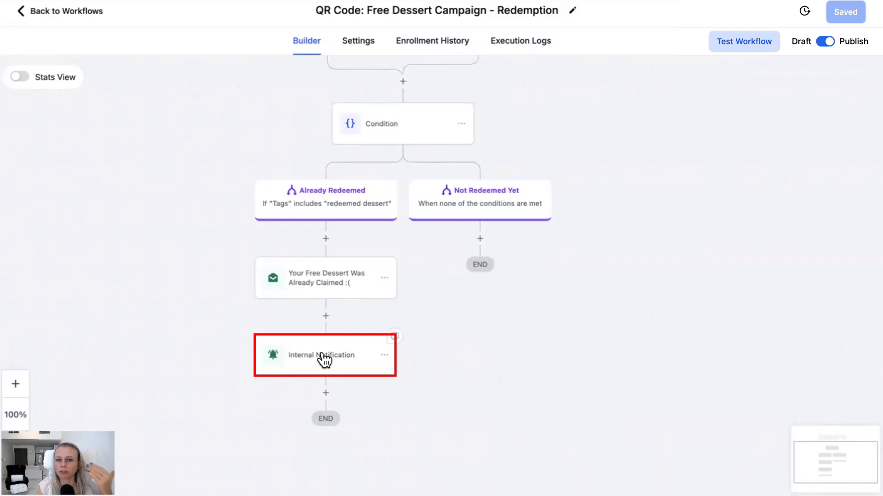
Add an Add Contact Tag action under the Not Redeemed Yet branch
{"action": "left_click_drag", "start_coordinate": [702, 325], "coordinate": [714, 338]}
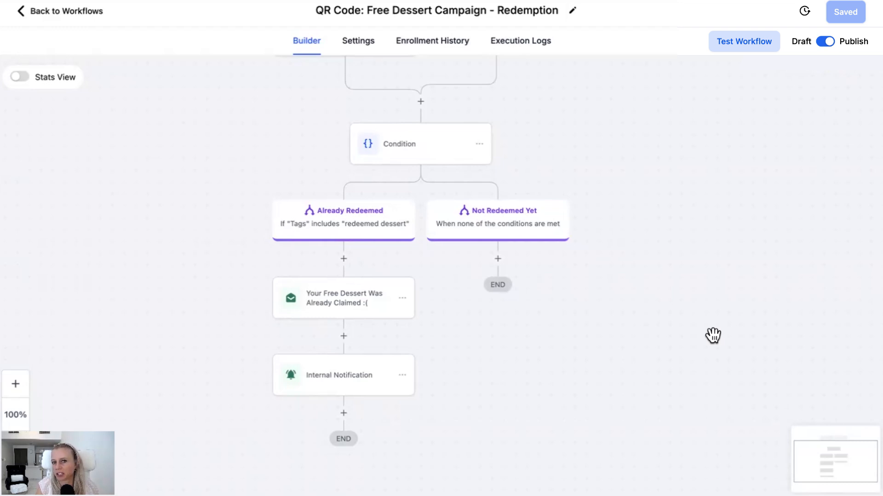
{"action": "scroll", "coordinate": [685, 278], "scroll_direction": "up", "scroll_amount": 1}
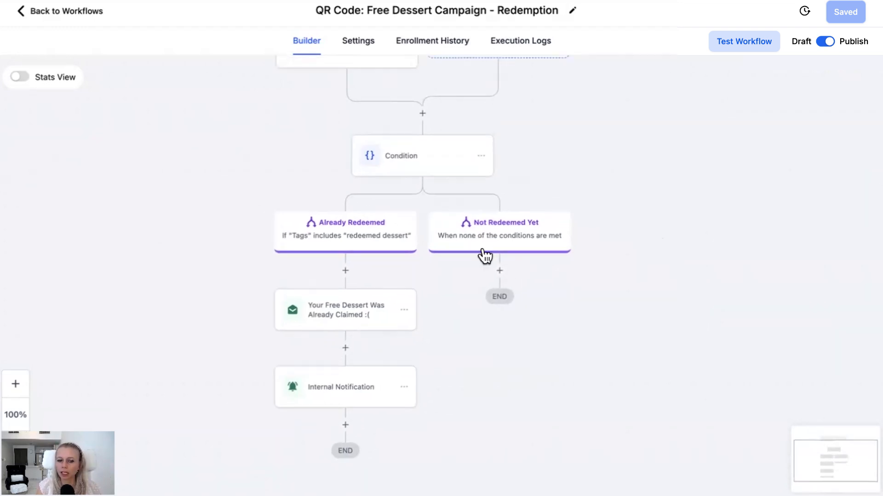
{"action": "left_click", "coordinate": [500, 271]}
{"action": "left_click", "coordinate": [590, 131]}
{"action": "type", "text": "tag"}
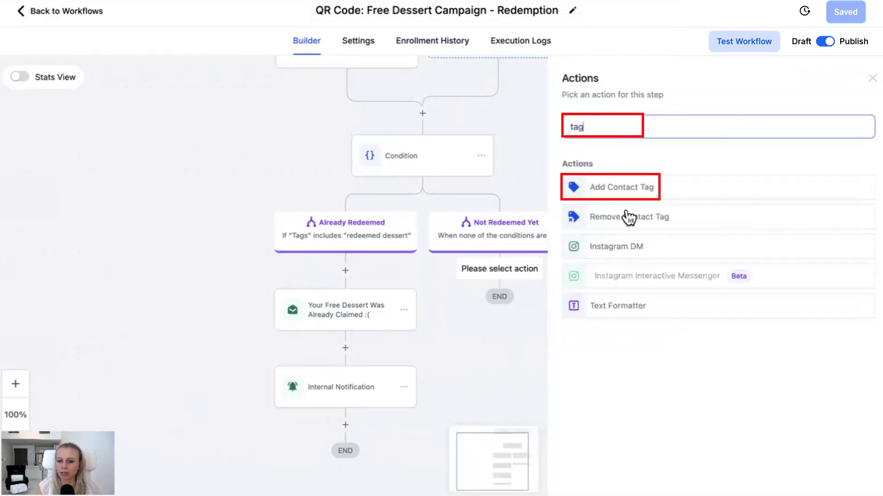
{"action": "left_click", "coordinate": [614, 191]}
Choose the "redeemed dessert" tag, name the action "Add Tag: redeemed dessert" and save it
{"action": "left_click", "coordinate": [688, 205]}
{"action": "type", "text": "rede"}
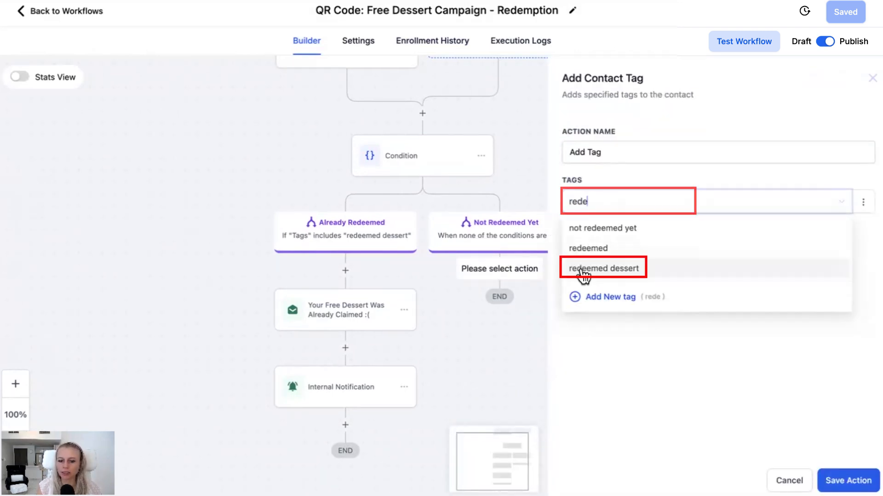
{"action": "left_click", "coordinate": [608, 275]}
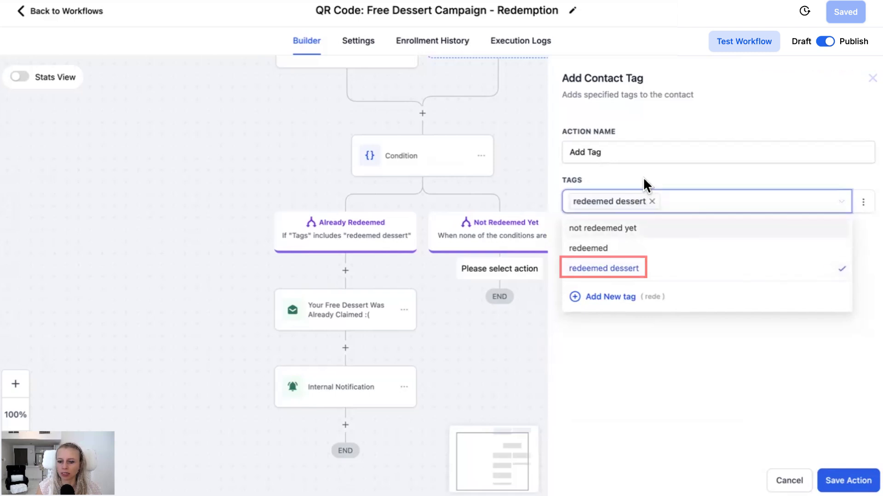
{"action": "left_click", "coordinate": [637, 155]}
{"action": "type", "text": ": redeemed dessert"}
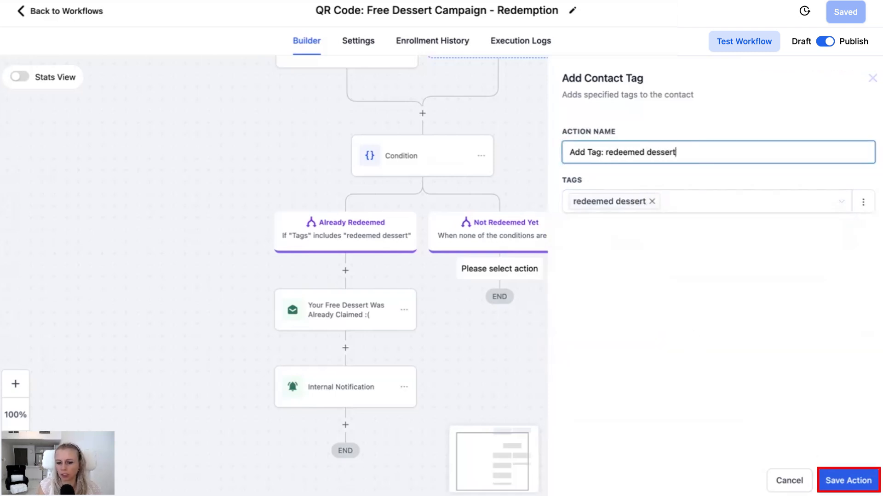
{"action": "left_click", "coordinate": [848, 481]}
Add a Send Email action after the redeemed dessert tag, named "Thanks for Claiming Your Free Dessert Email"
{"action": "left_click_drag", "start_coordinate": [683, 199], "coordinate": [662, 187]}
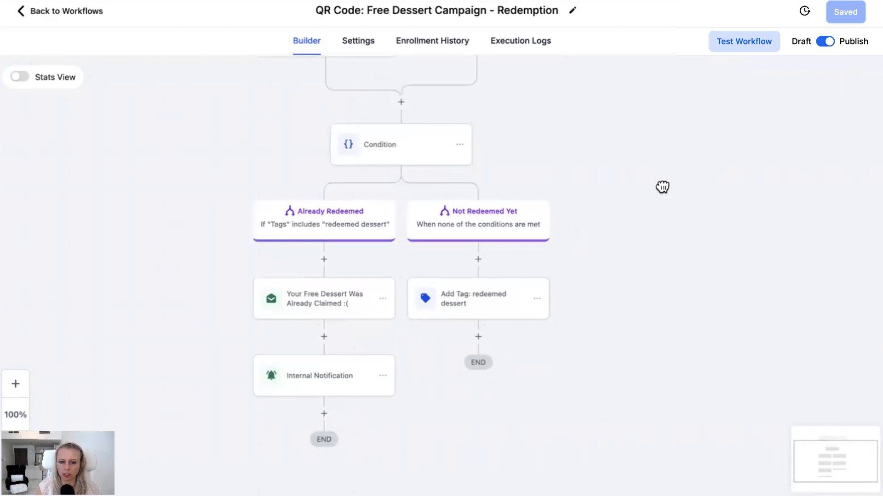
{"action": "left_click", "coordinate": [479, 338]}
{"action": "type", "text": "email"}
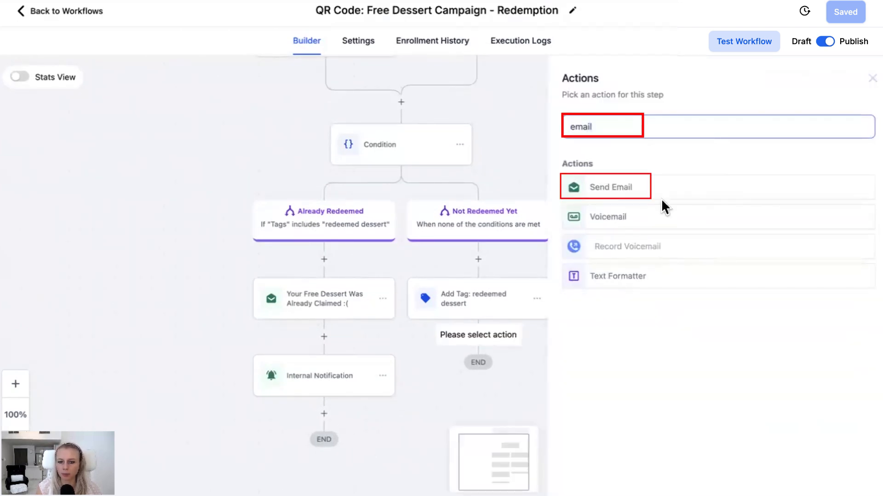
{"action": "left_click", "coordinate": [618, 197]}
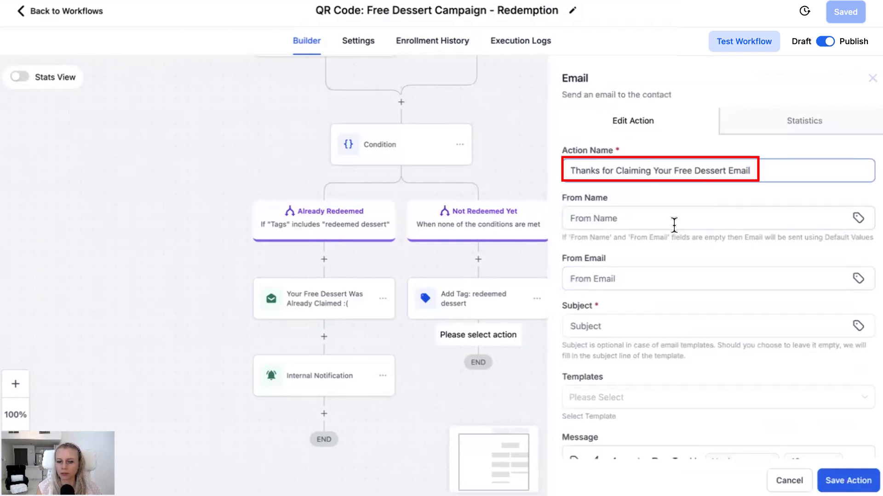
Set the email's subject to "Hope you enjoy dessert!", paste the prepared thank-you message with the upcoming seasonal specials, and save the action
{"action": "scroll", "coordinate": [694, 253], "scroll_direction": "down", "scroll_amount": 2}
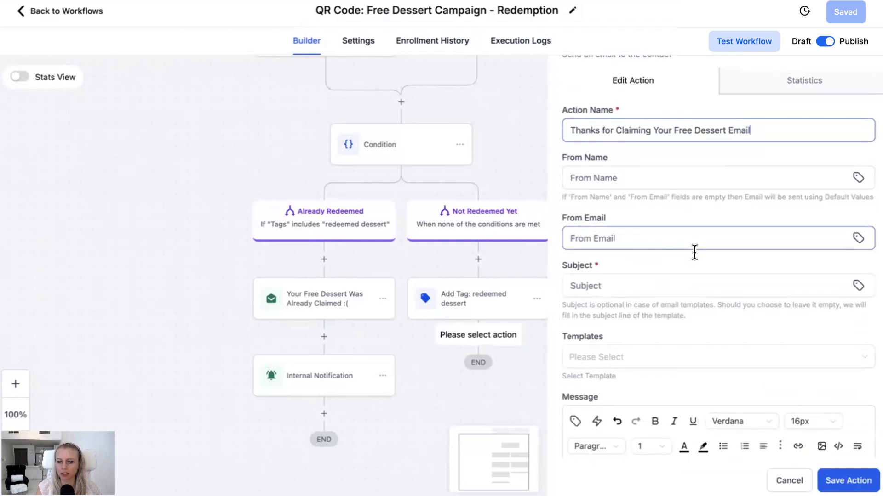
{"action": "left_click", "coordinate": [647, 267]}
{"action": "type", "text": "Hope you enjoy dessert!"}
{"action": "scroll", "coordinate": [663, 309], "scroll_direction": "down", "scroll_amount": 4}
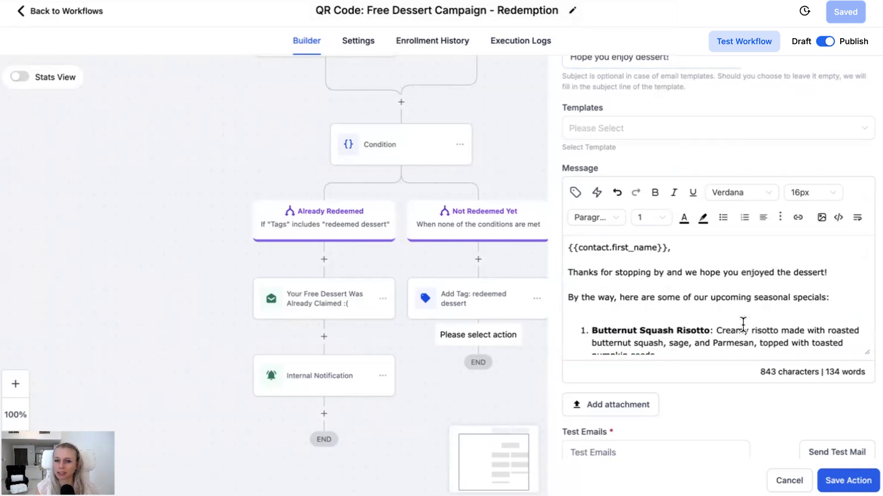
{"action": "scroll", "coordinate": [742, 325], "scroll_direction": "down", "scroll_amount": 4}
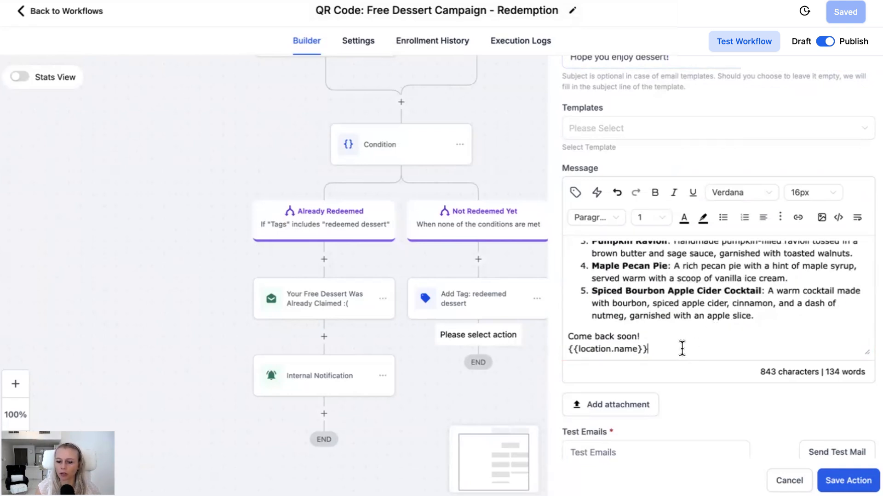
{"action": "scroll", "coordinate": [708, 367], "scroll_direction": "down", "scroll_amount": 1}
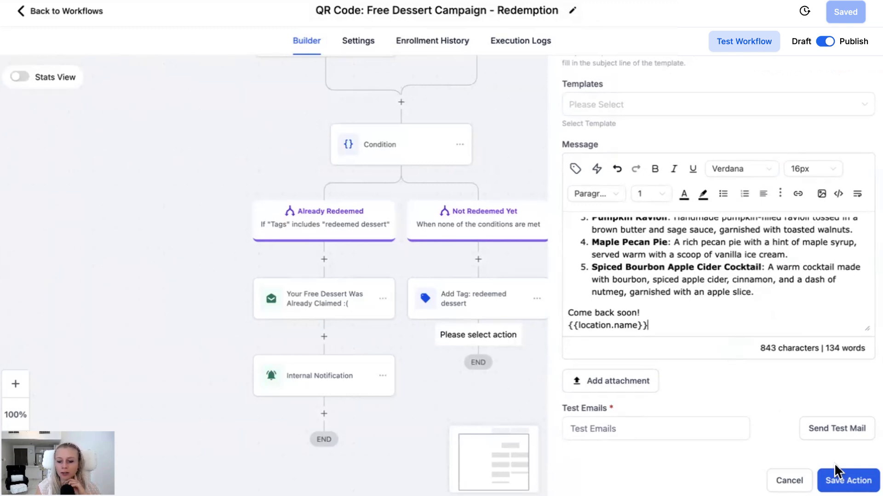
{"action": "left_click", "coordinate": [848, 481]}
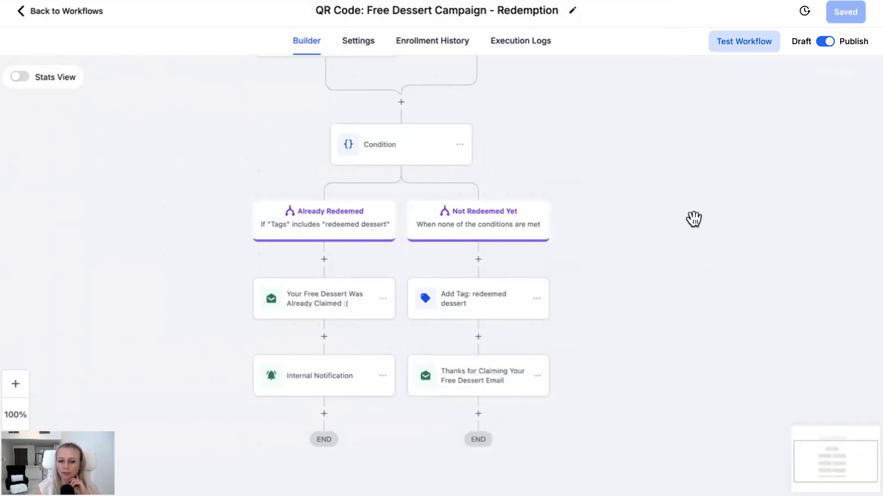